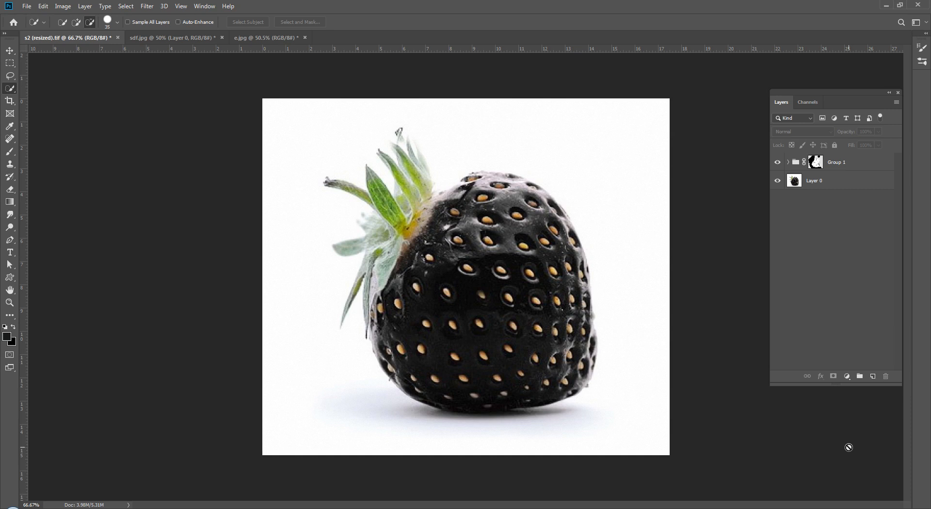
Step: Select Layer 0 and switch to the Move tool (V)
click(830, 187)
key(v)
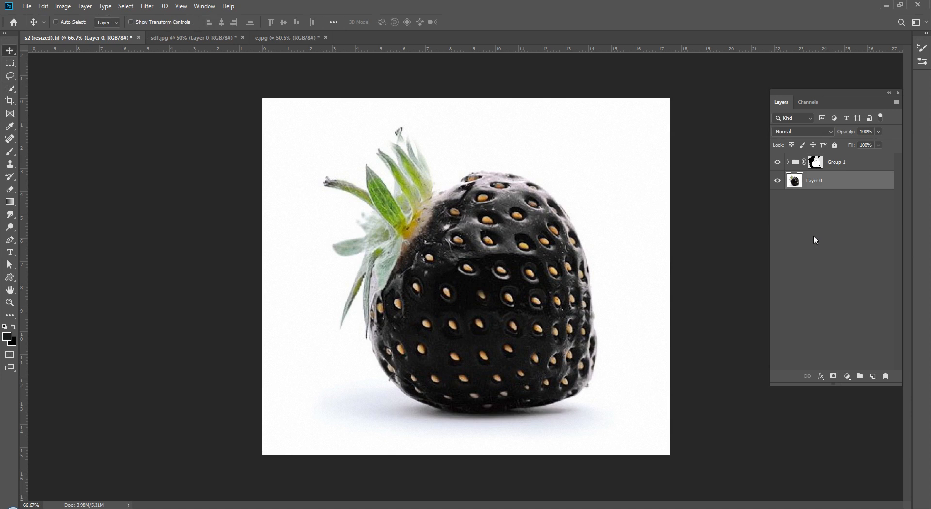
click(813, 234)
click(820, 184)
click(830, 260)
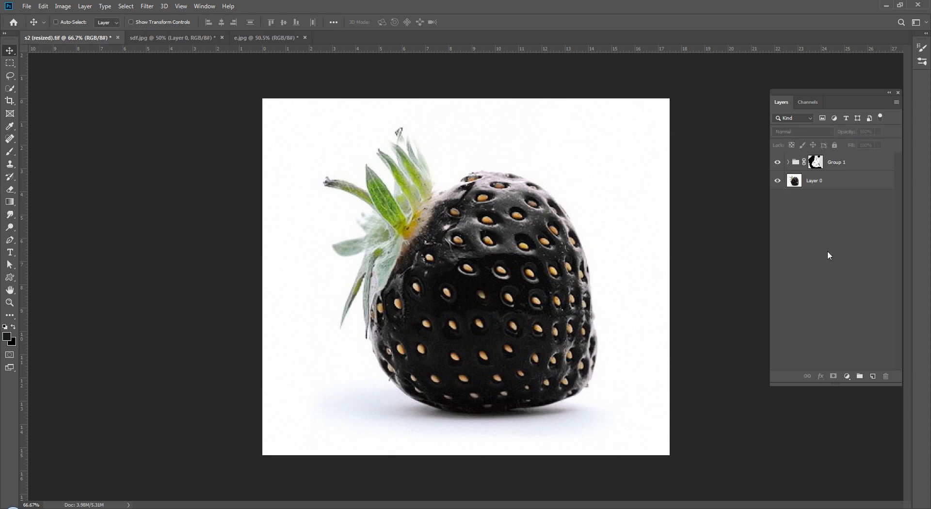
click(819, 187)
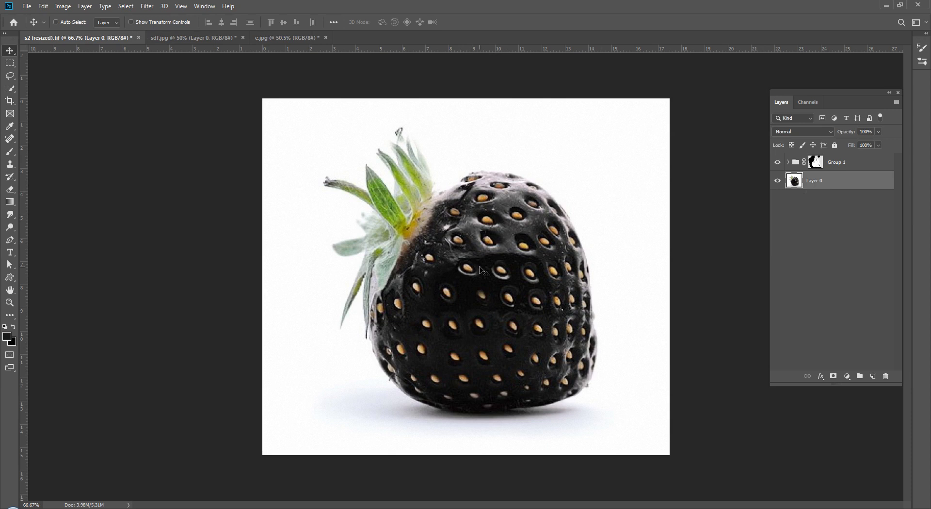
click(808, 297)
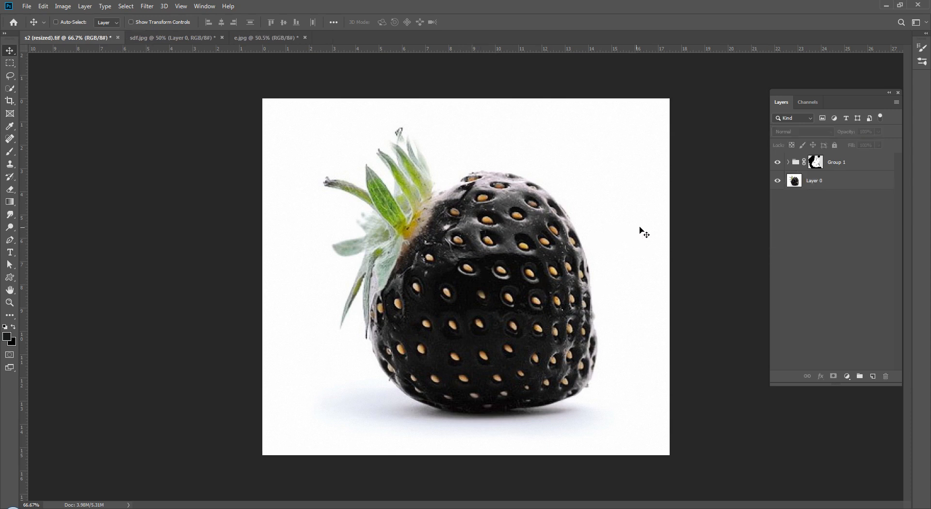
click(829, 191)
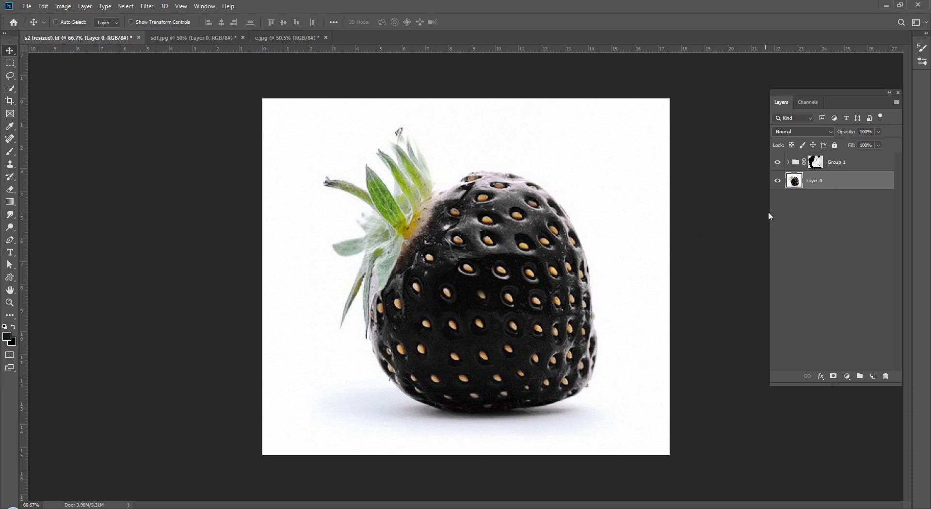
click(845, 229)
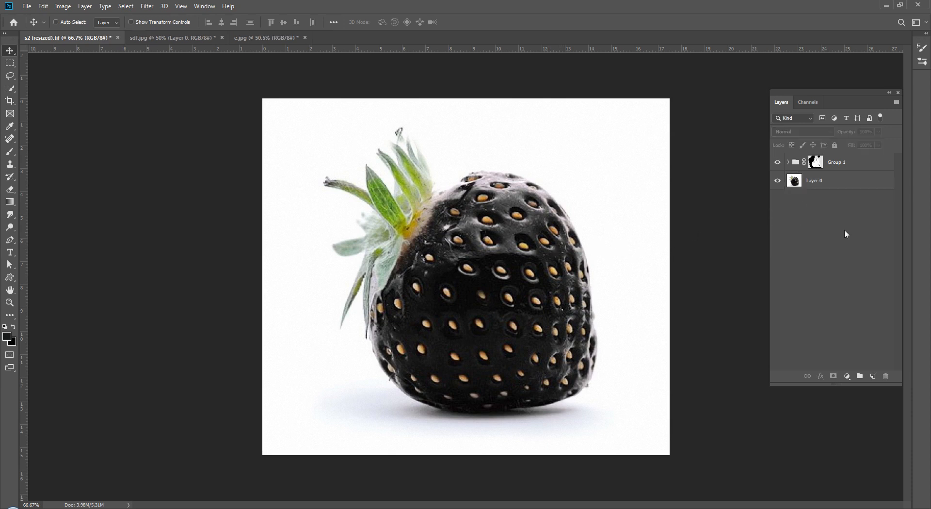
Step: Start a Color Range selection on Layer 0, sampling the strawberry's dark skin
click(129, 7)
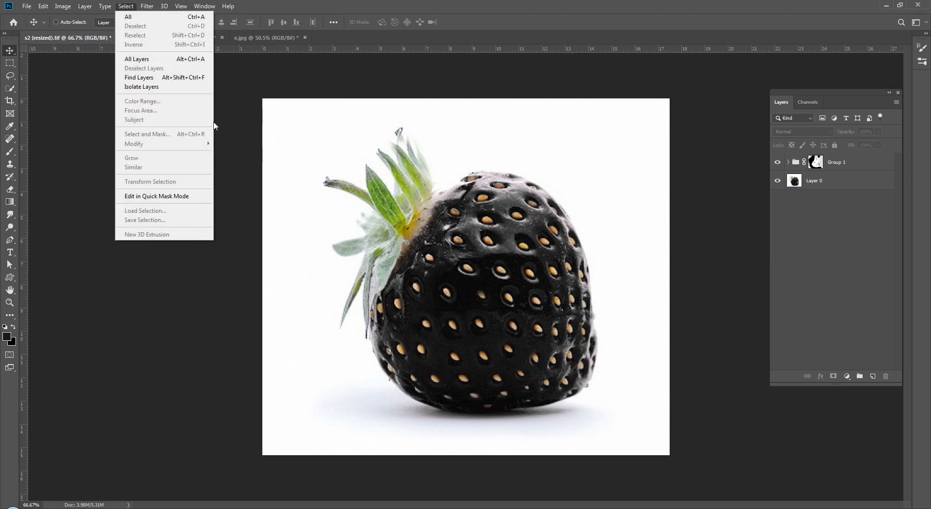
click(854, 182)
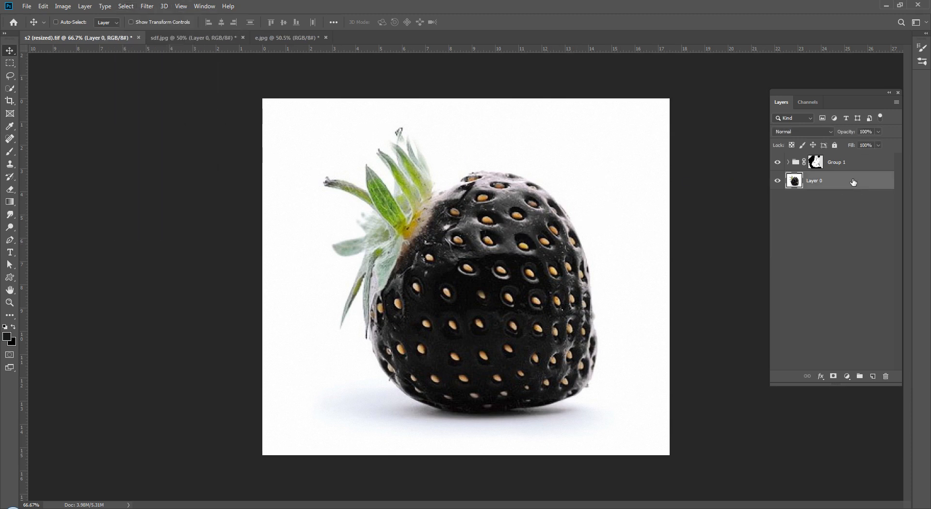
click(122, 7)
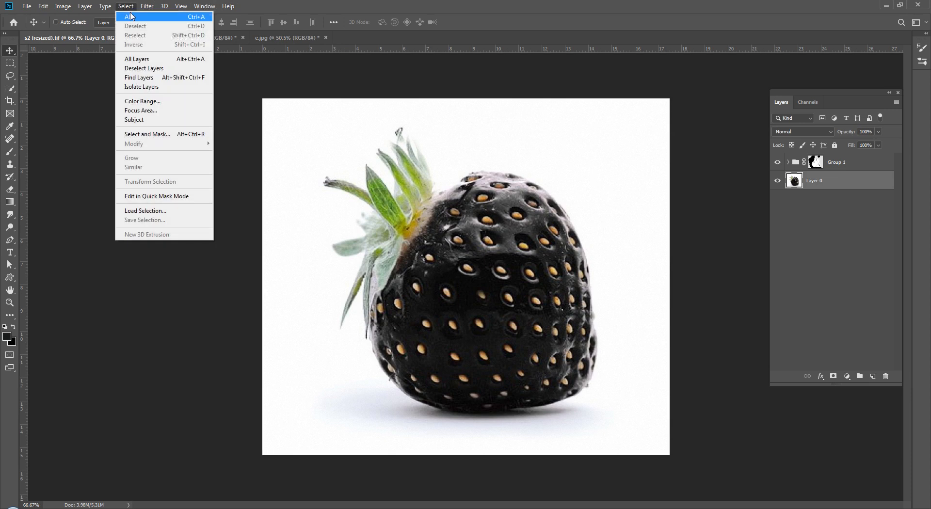
click(154, 105)
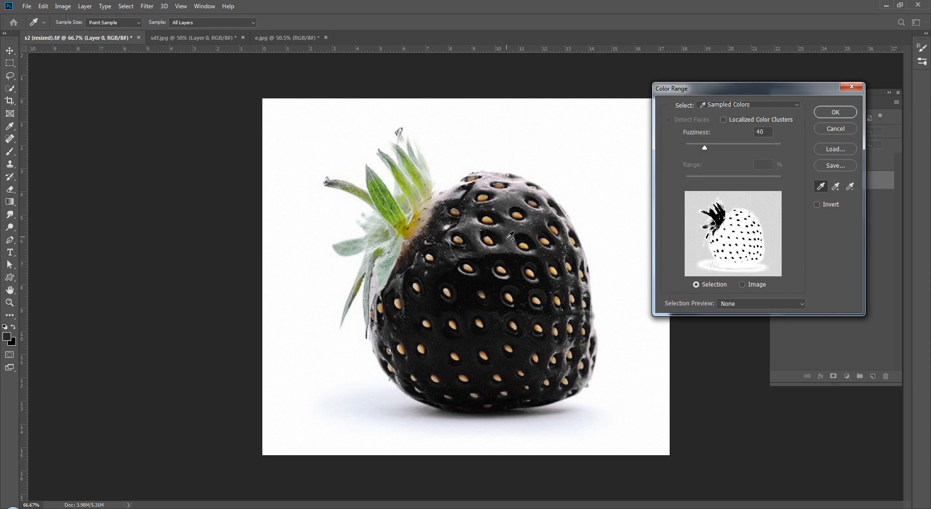
click(126, 6)
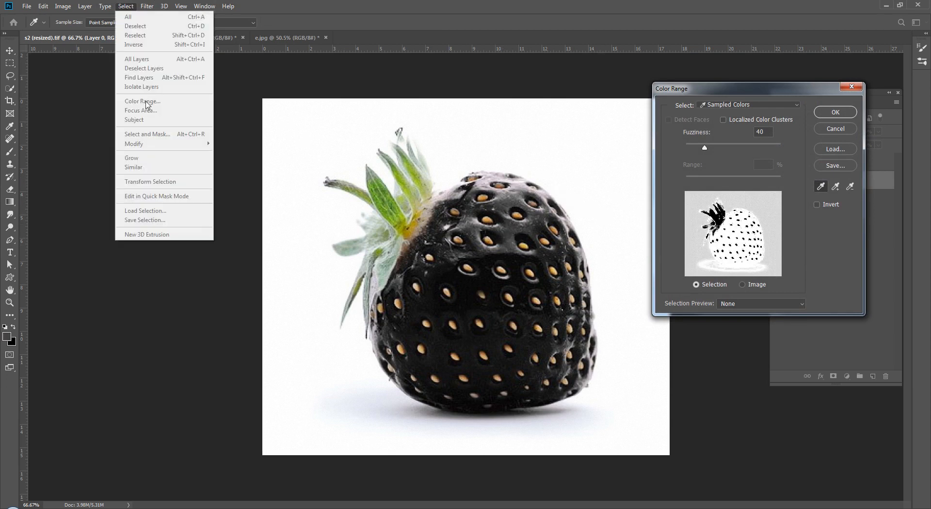
click(531, 185)
click(531, 186)
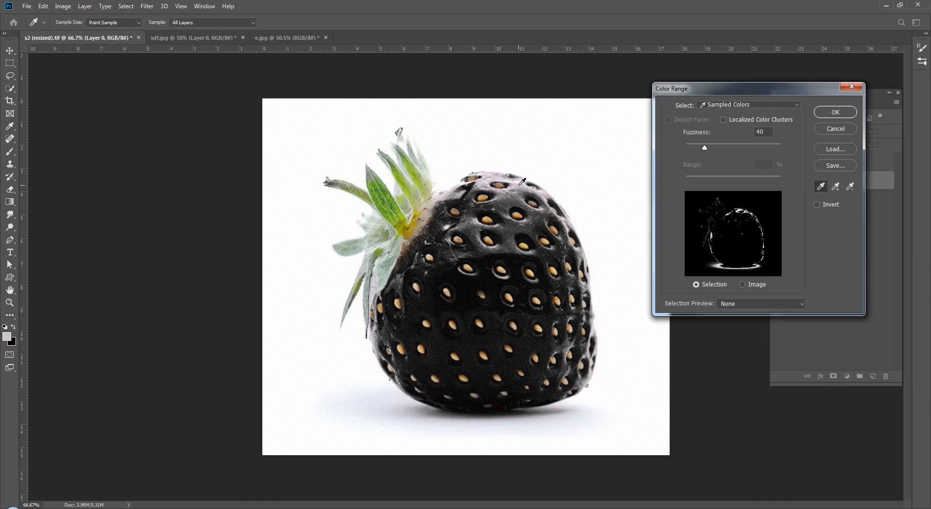
Step: Add the berry's remaining dark tones and shadow, confirm the range, then deselect with Ctrl+D
shift+click(515, 192)
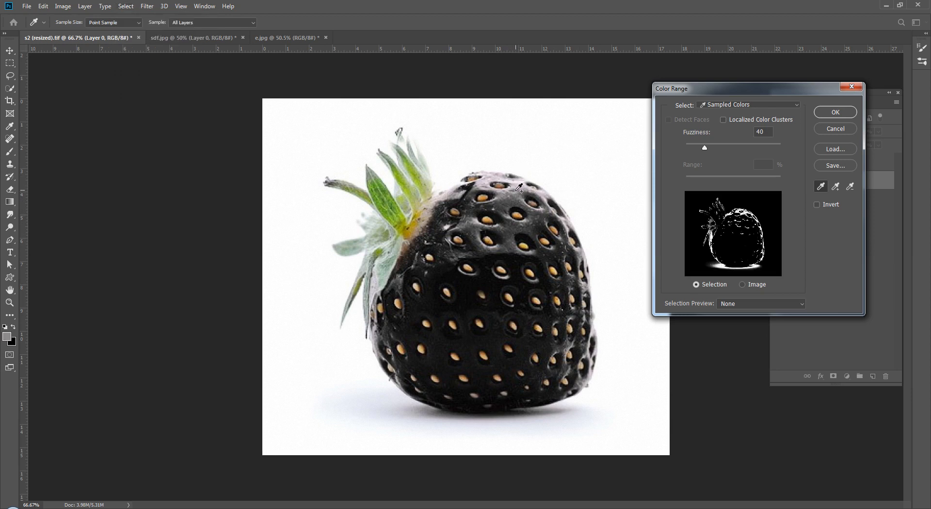
shift+click(504, 216)
shift+click(509, 234)
shift+click(514, 242)
shift+click(518, 274)
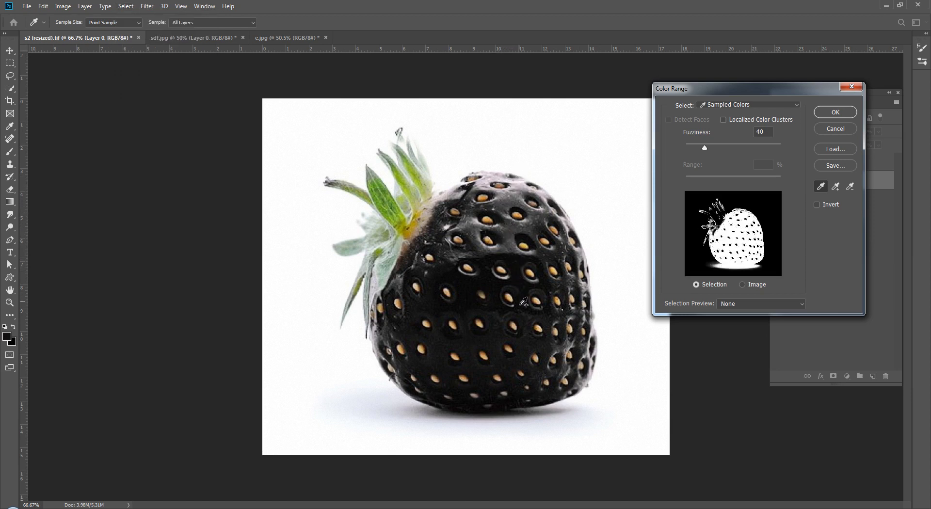
shift+click(511, 369)
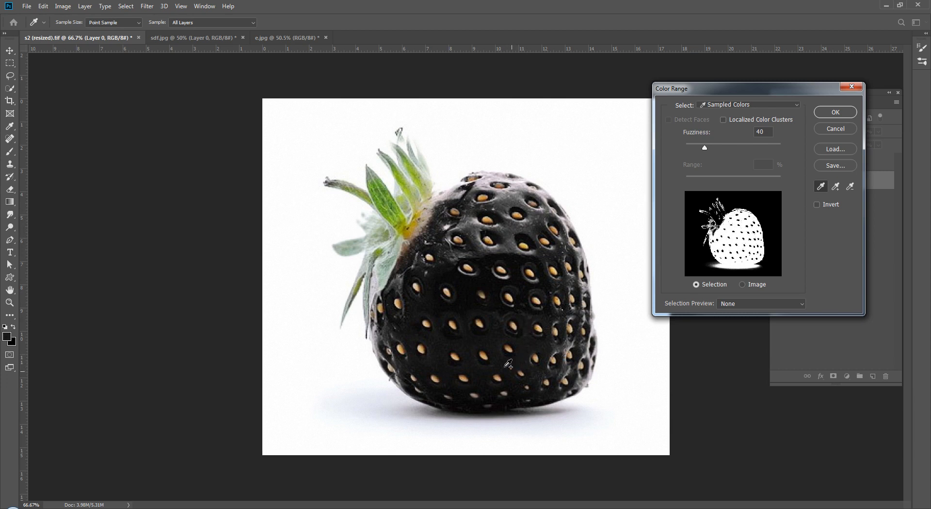
shift+click(488, 386)
click(835, 112)
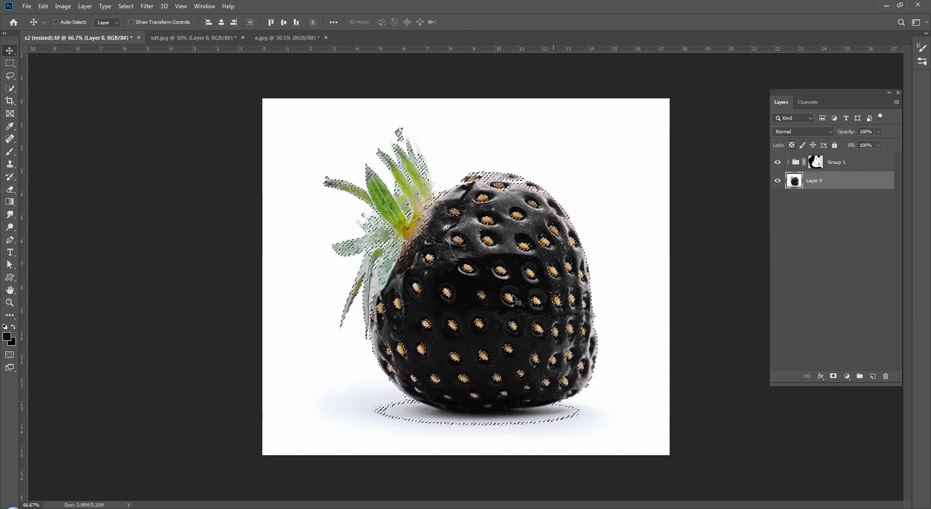
key(ctrl+d)
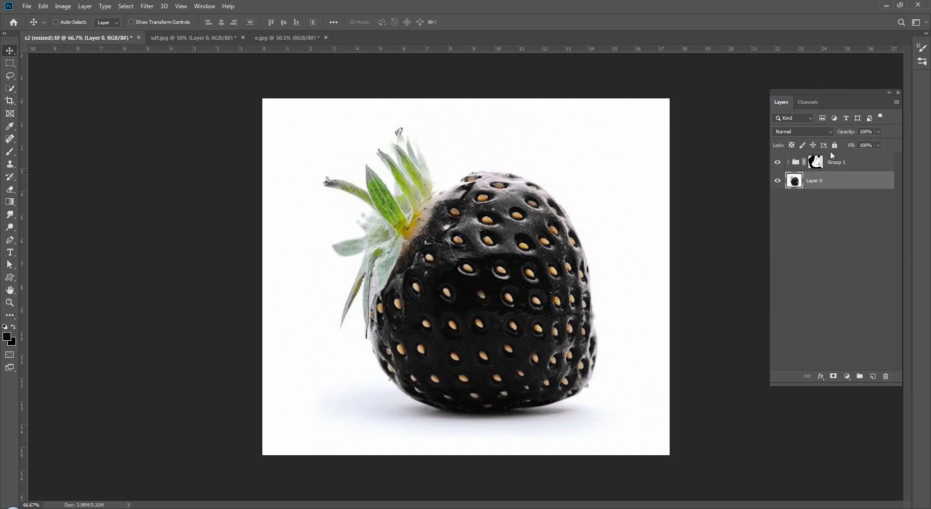
Step: Expand Group 1 and move Layer 0 back below the group's adjustment layers
click(818, 162)
click(808, 230)
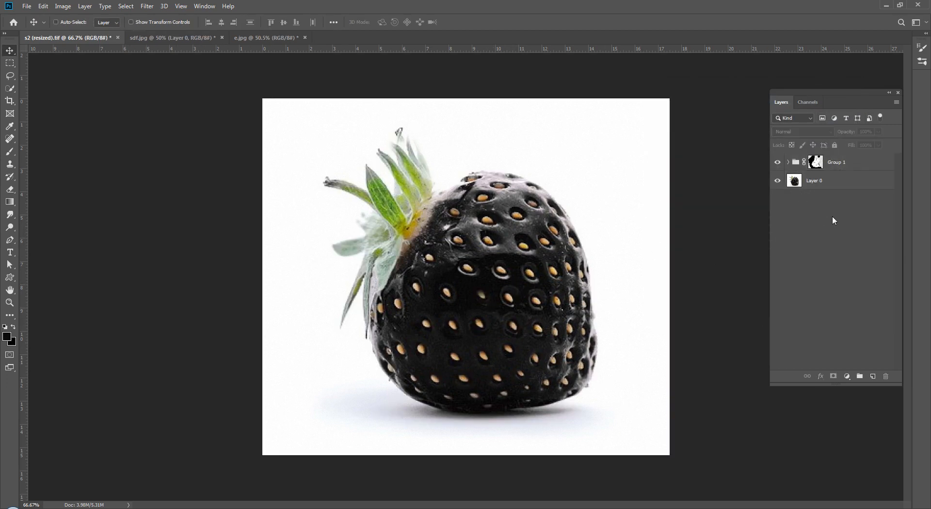
click(817, 162)
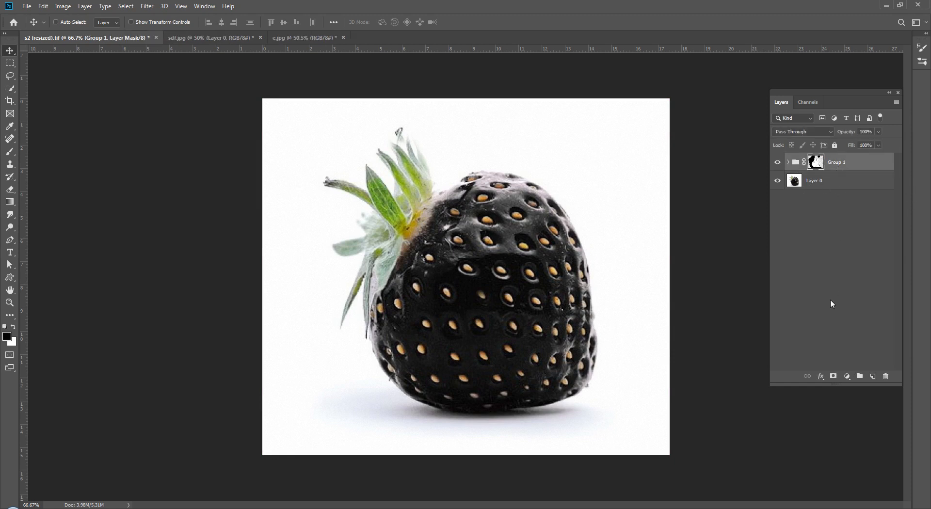
drag(805, 183, 840, 182)
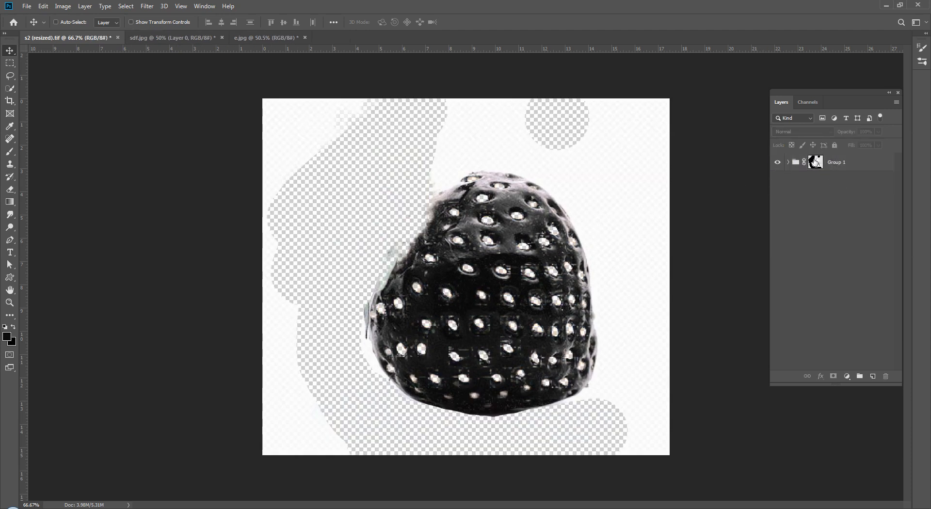
click(789, 162)
drag(824, 185, 818, 347)
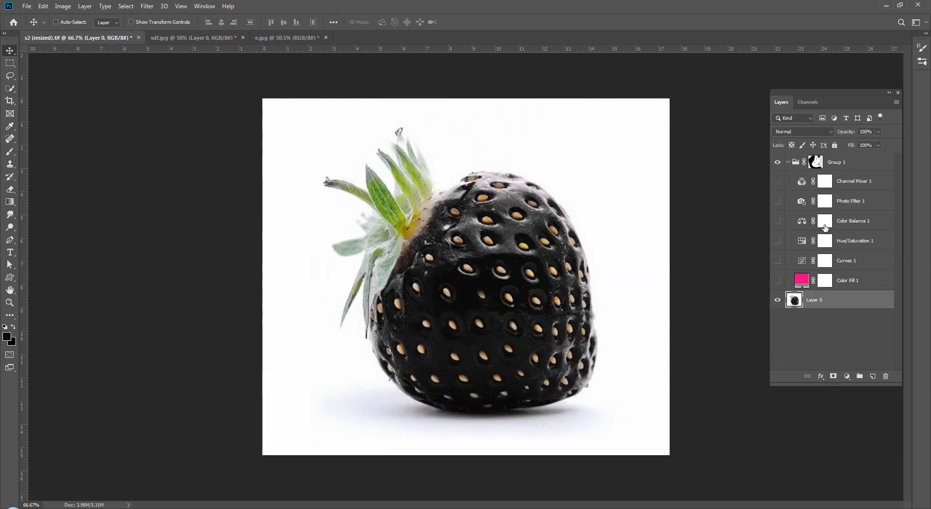
Step: Delete adjustment layers Channel Mixer 1 through Color Fill 1, leaving Group 1 empty
click(827, 284)
shift+click(834, 181)
key(Delete)
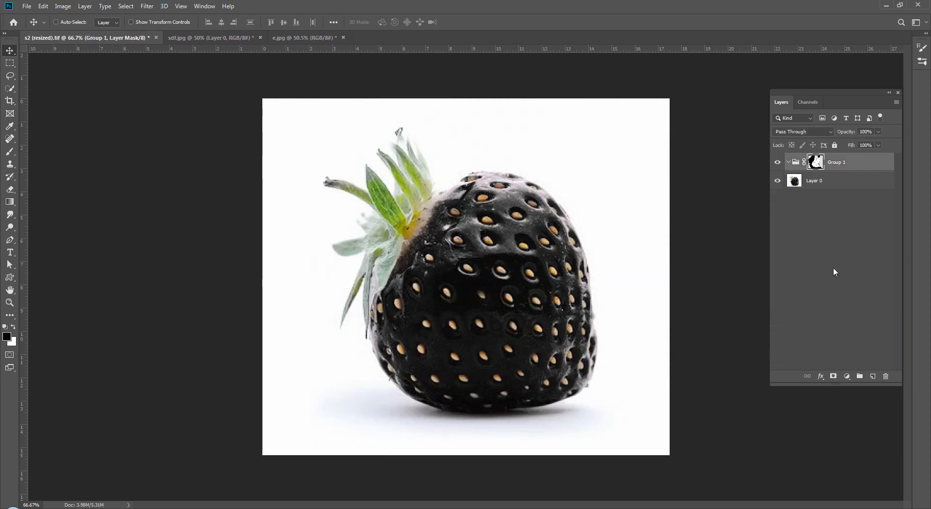
click(810, 164)
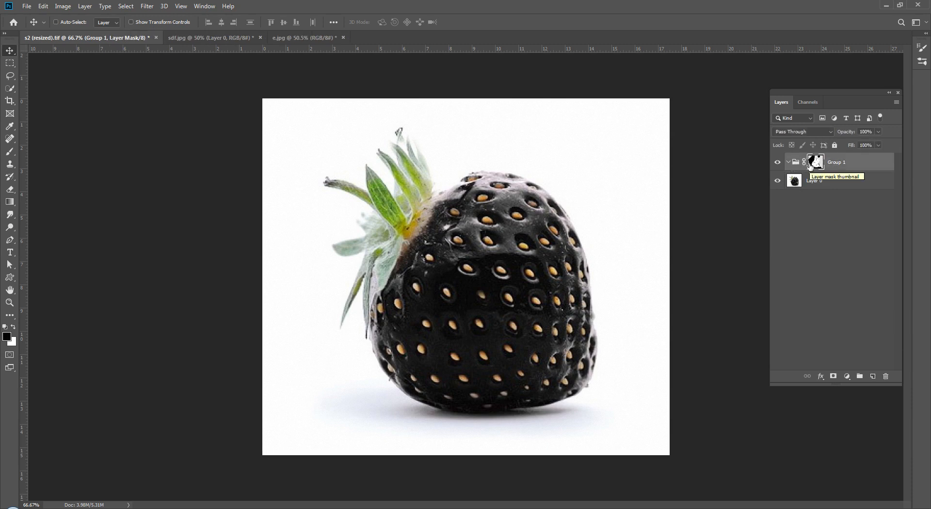
click(847, 377)
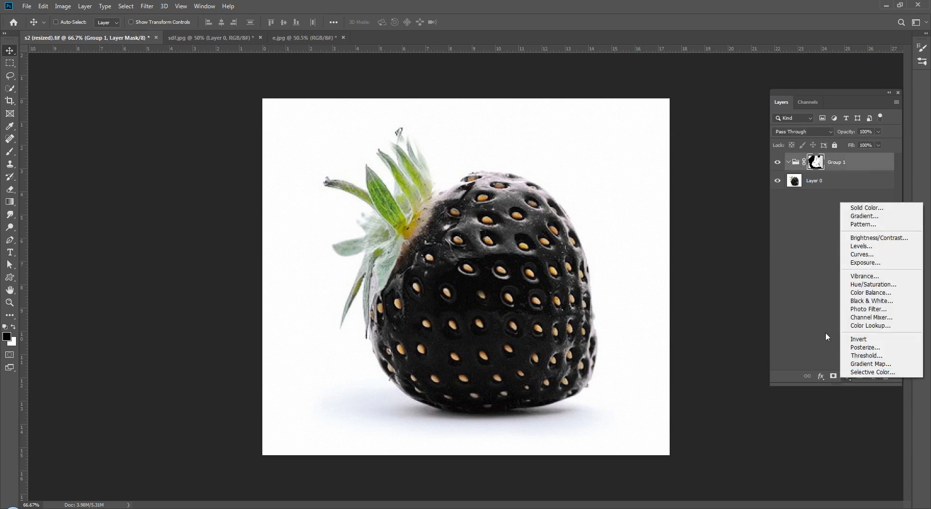
Step: Add a red Solid Color fill layer inside Group 1
click(787, 260)
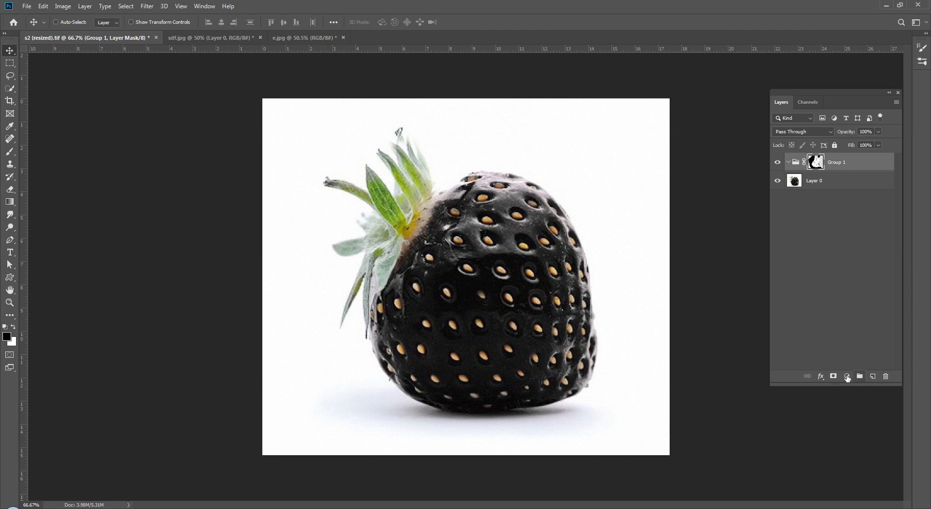
click(847, 377)
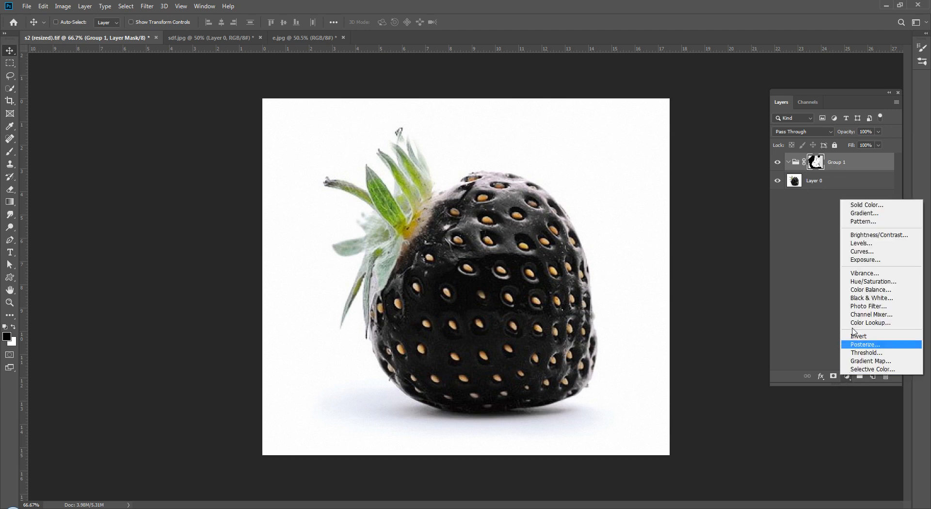
click(864, 205)
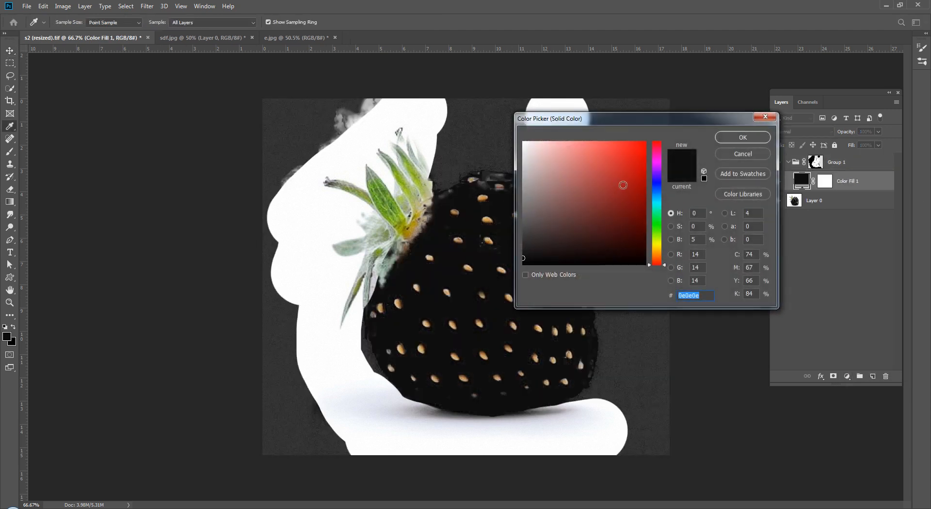
drag(628, 192, 659, 204)
click(739, 138)
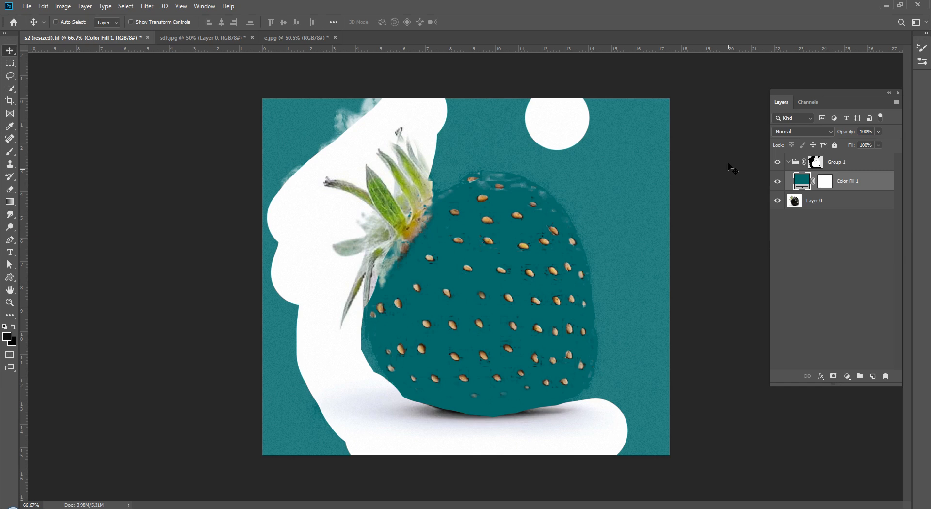
Step: Set Color Fill 1's blend mode to Overlay
click(791, 264)
click(803, 184)
click(805, 135)
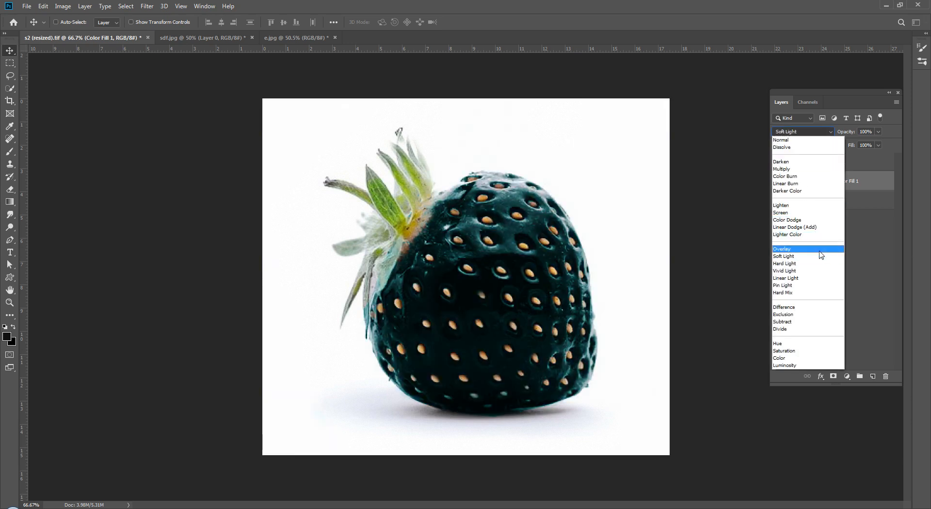
click(820, 251)
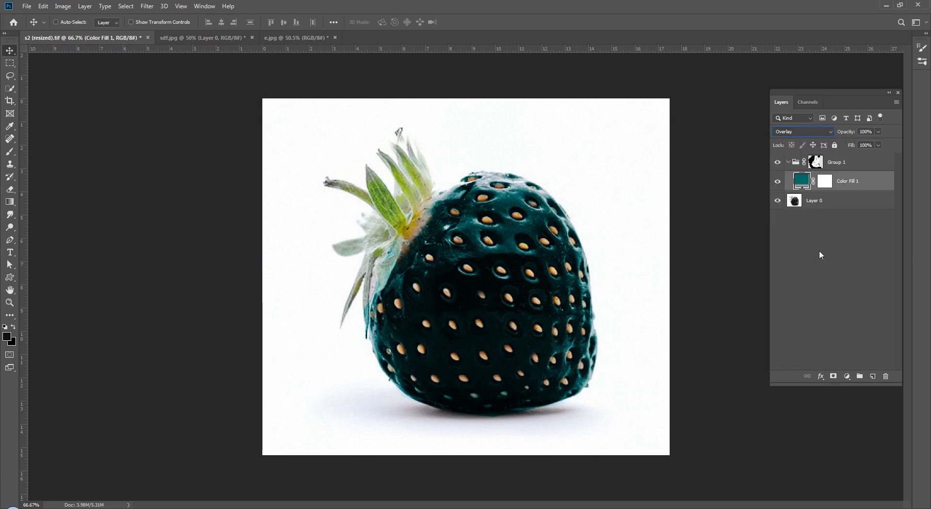
click(820, 251)
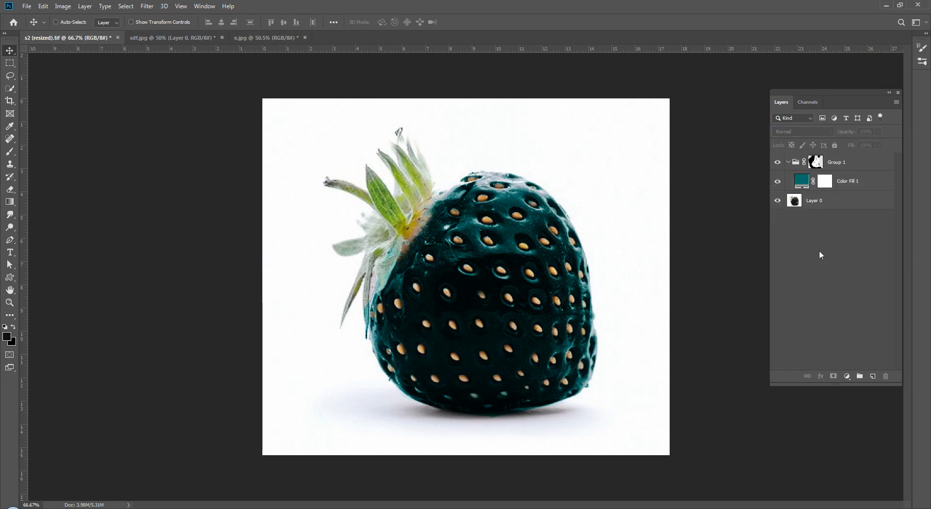
Step: Change the fill colour to light cyan #90f7f1, then hide Color Fill 1
double_click(802, 182)
click(564, 149)
drag(564, 148, 575, 148)
click(742, 137)
click(785, 268)
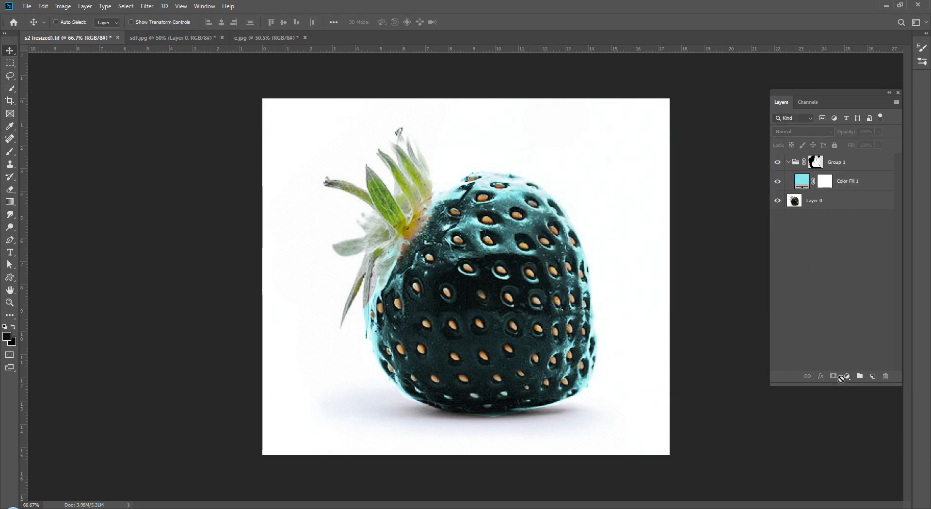
click(777, 182)
click(847, 377)
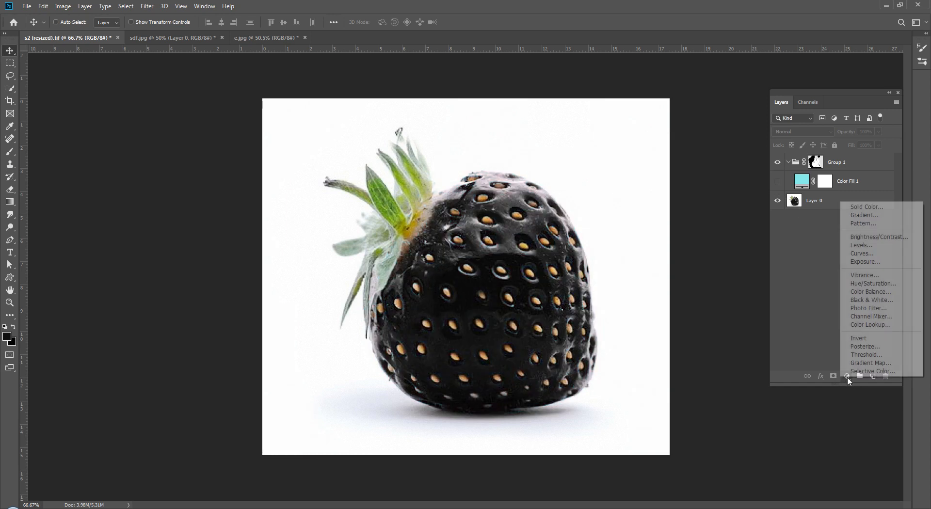
Step: Add a Curves layer and adjust the Red, Green and Blue channel curves for a dark blue tint
click(886, 253)
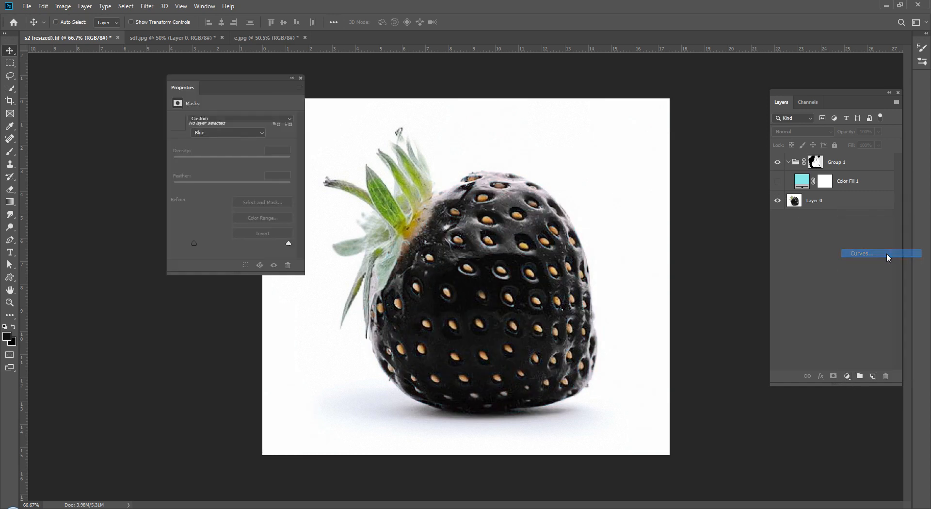
click(214, 133)
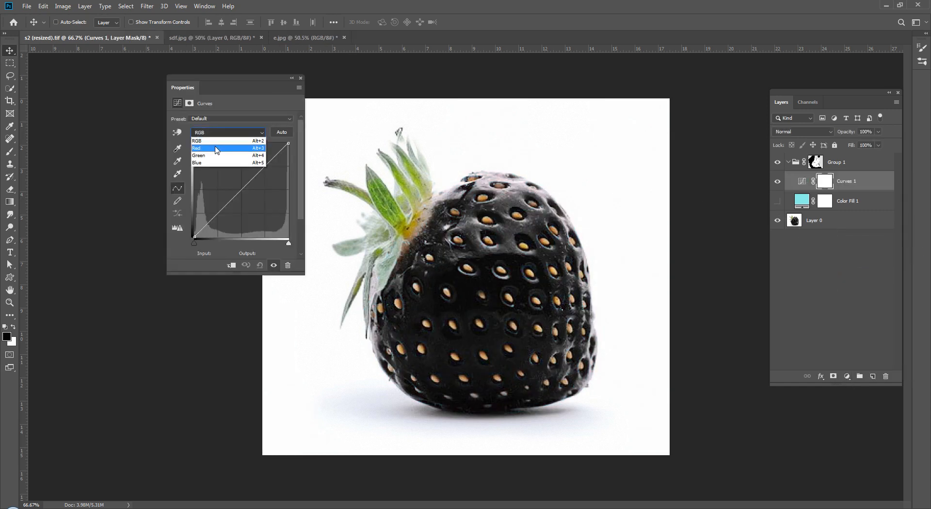
click(215, 146)
mouse_move(235, 189)
mouse_down()
mouse_move(250, 201)
mouse_move(241, 170)
mouse_move(242, 193)
mouse_up()
click(237, 134)
click(236, 155)
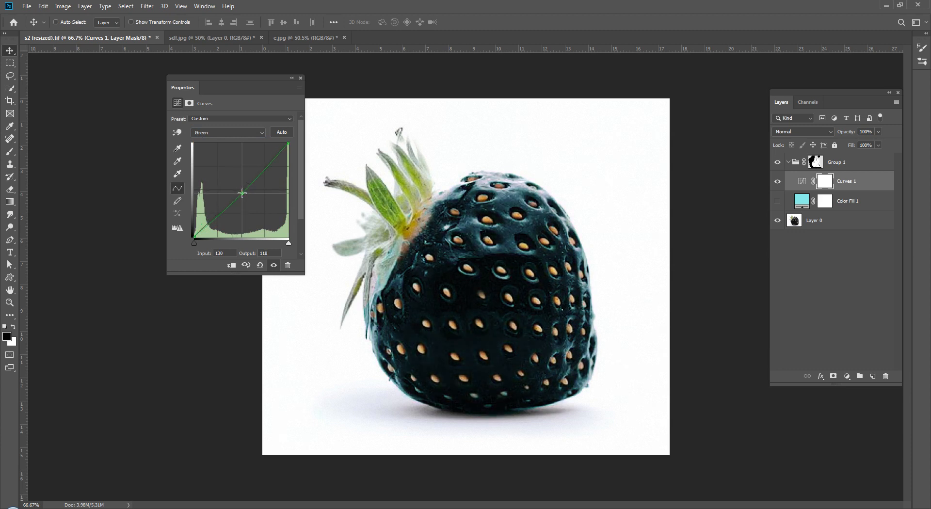
click(231, 132)
click(222, 163)
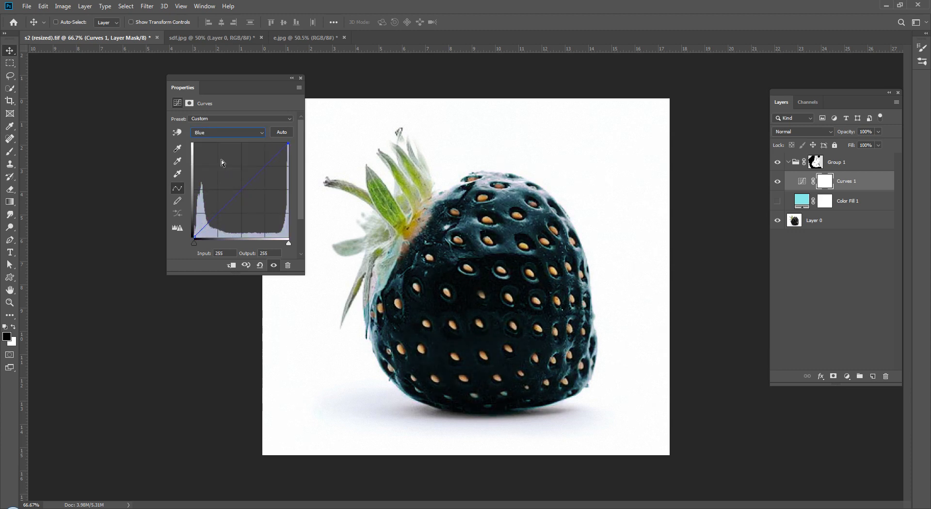
mouse_move(243, 188)
mouse_down()
mouse_move(247, 199)
mouse_move(218, 187)
mouse_move(214, 163)
mouse_move(233, 189)
mouse_up()
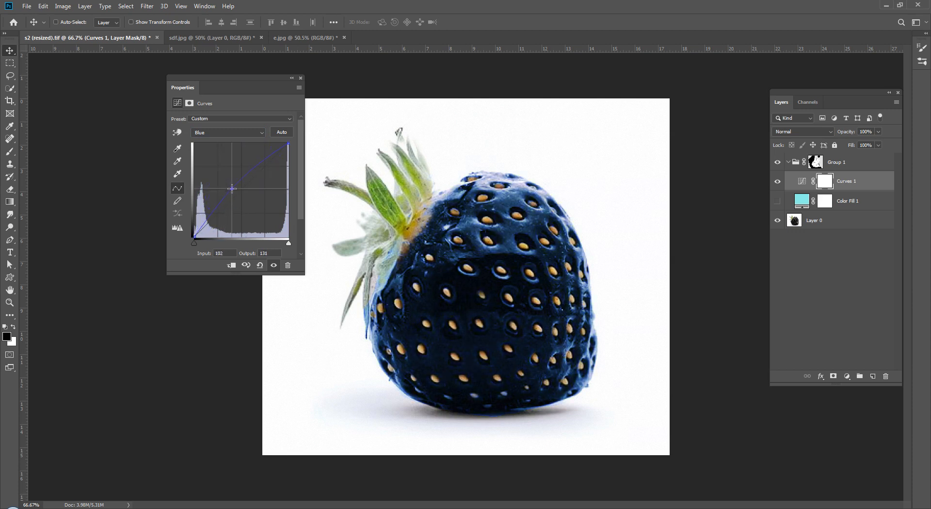
Step: Close Properties, compare with the original, and leave Curves 1 hidden
click(300, 79)
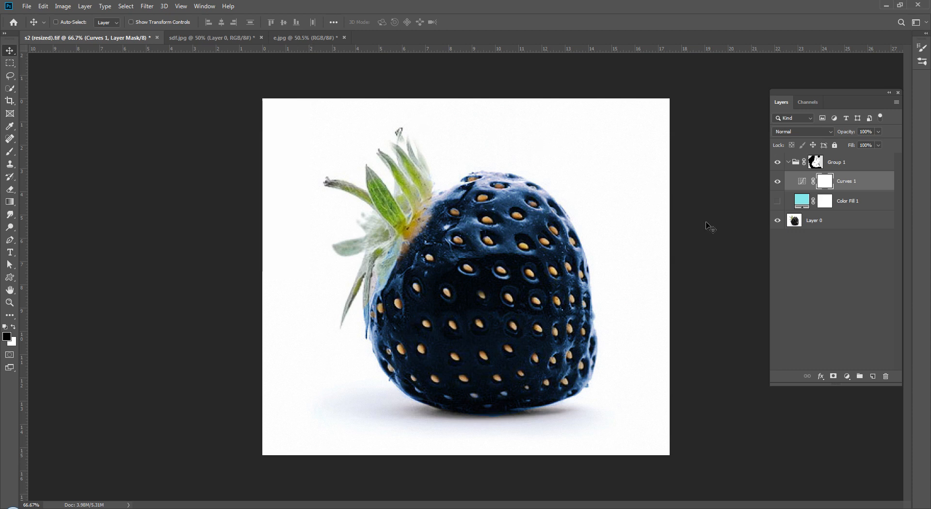
click(795, 265)
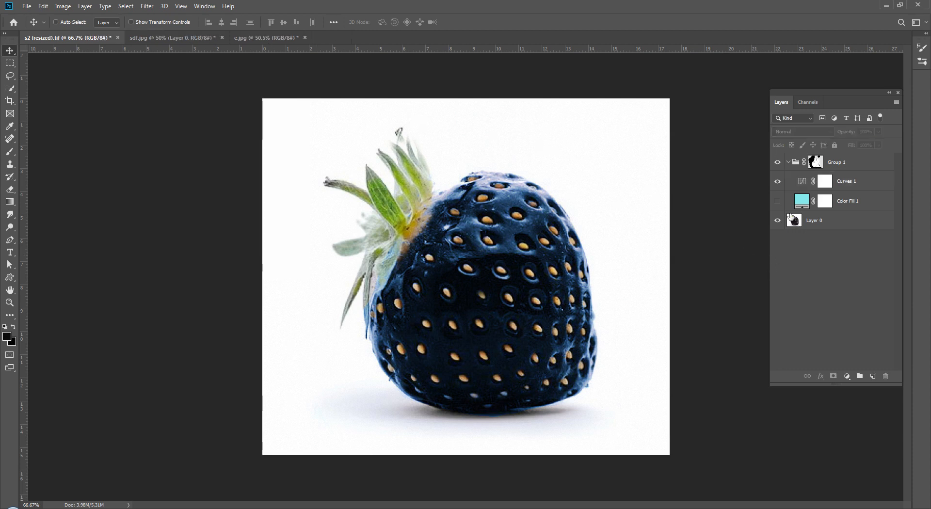
click(780, 182)
click(780, 182)
click(779, 183)
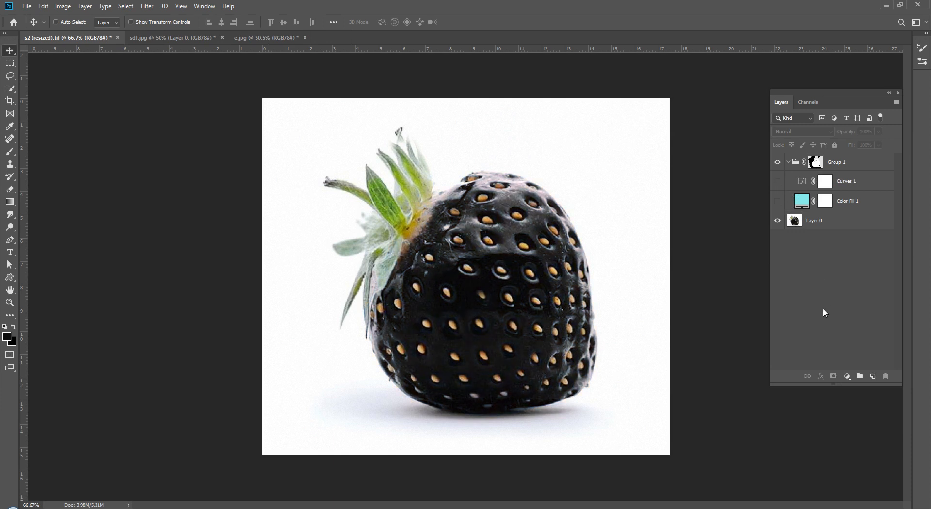
Step: Add a colorized Hue/Saturation layer with hue 211 and saturation 57, then hide it
click(847, 377)
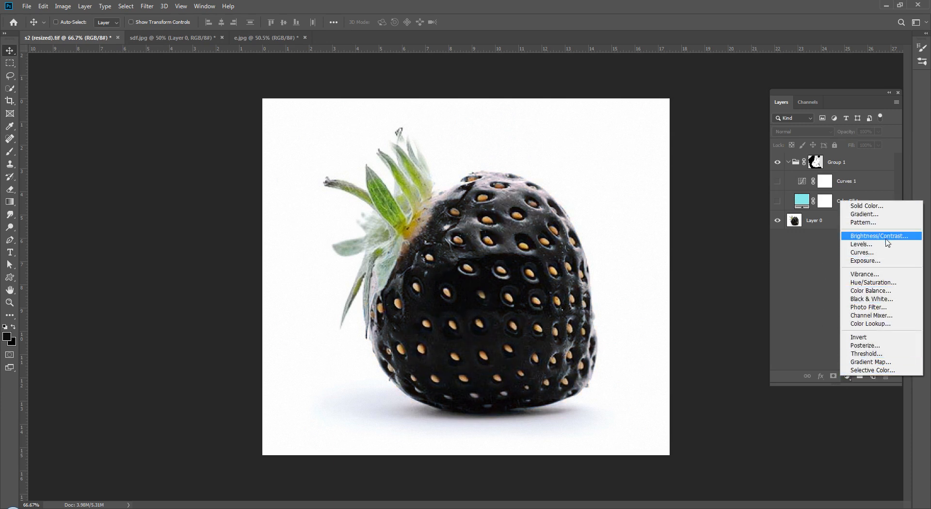
click(895, 283)
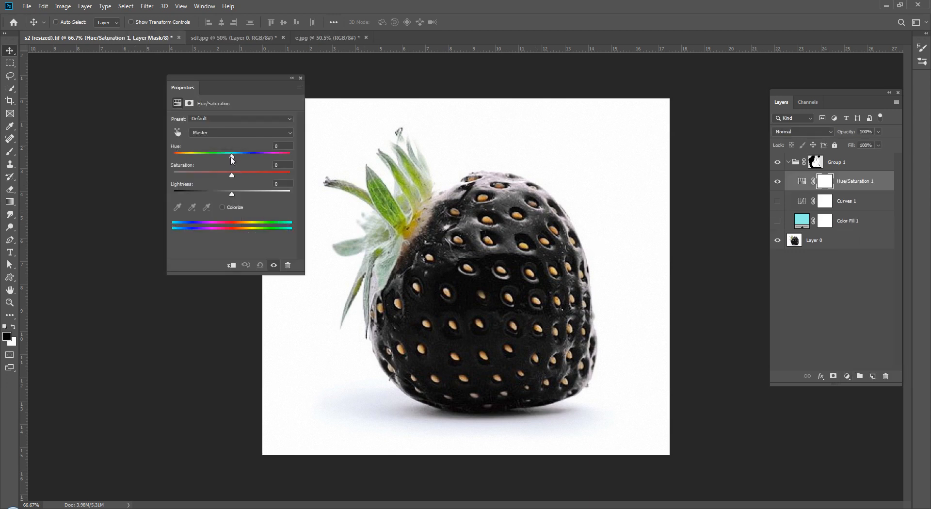
drag(232, 156, 247, 156)
click(224, 207)
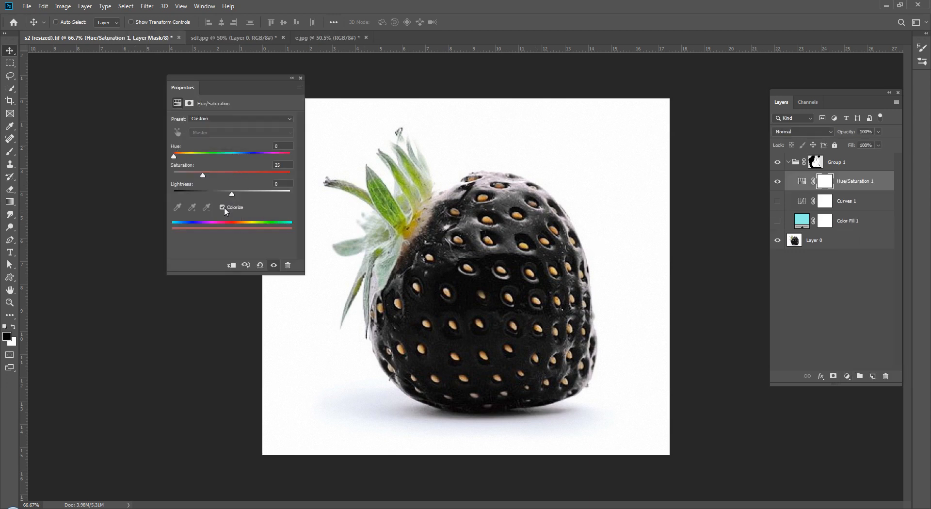
drag(173, 156, 286, 175)
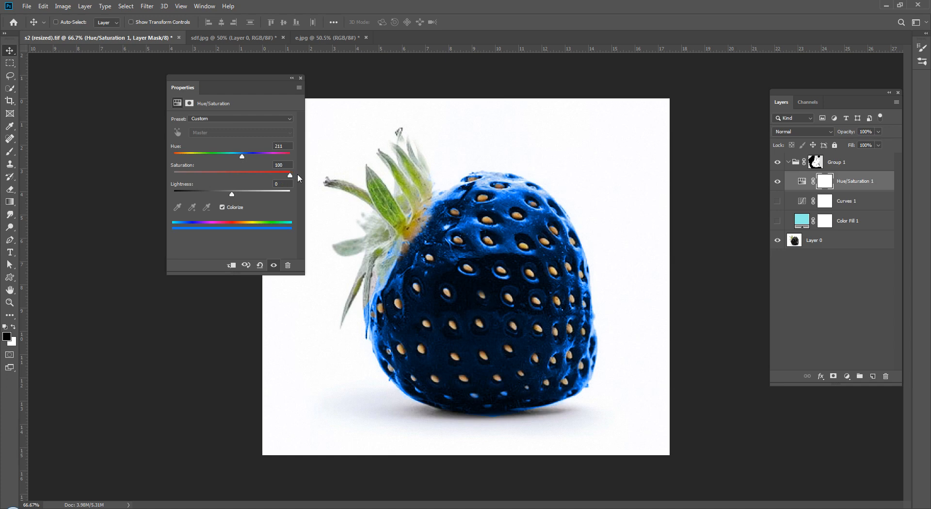
drag(295, 173, 235, 196)
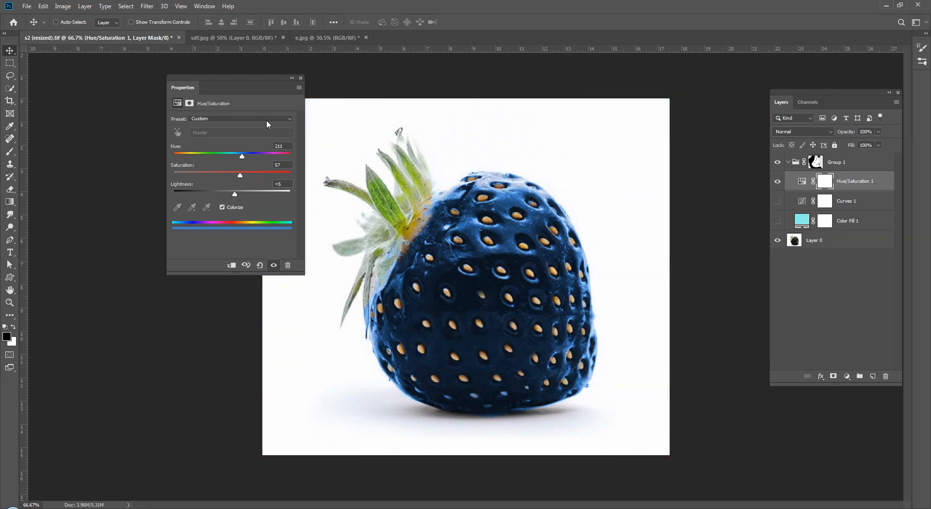
click(301, 77)
click(799, 275)
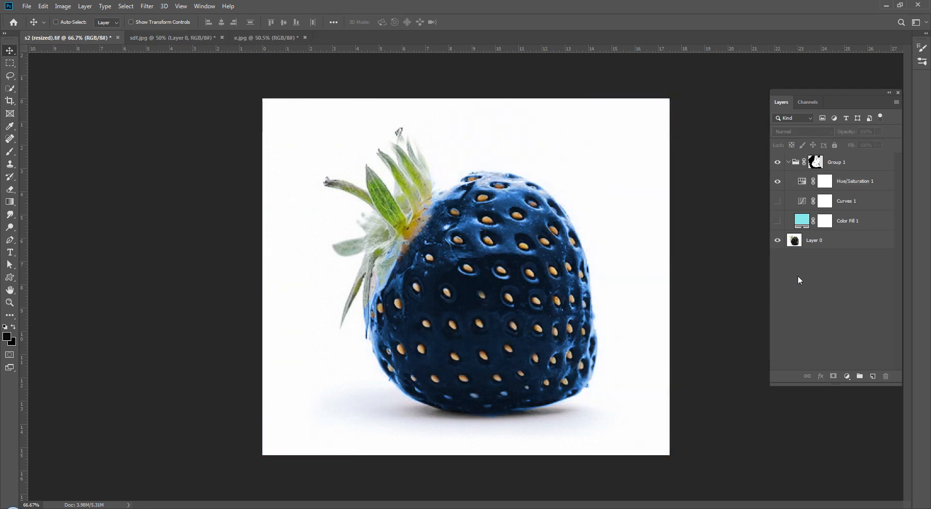
click(778, 182)
click(778, 182)
click(777, 181)
Step: Add a Color Balance layer with midtones +25, -38, +41, then hide it
click(848, 376)
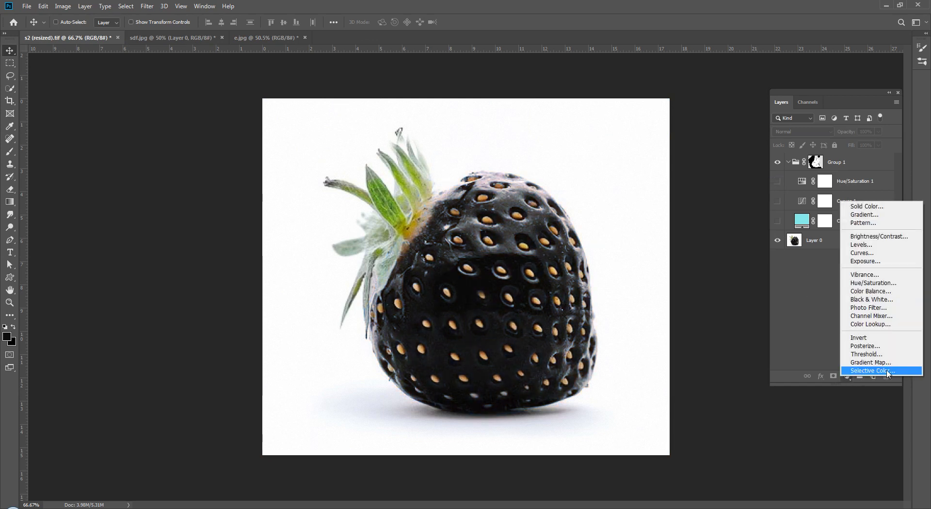
click(901, 293)
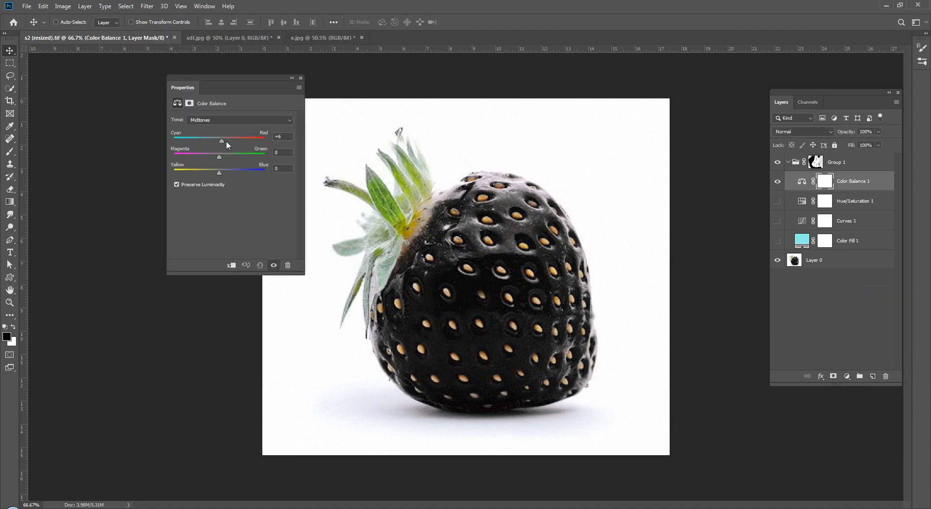
drag(227, 141, 203, 165)
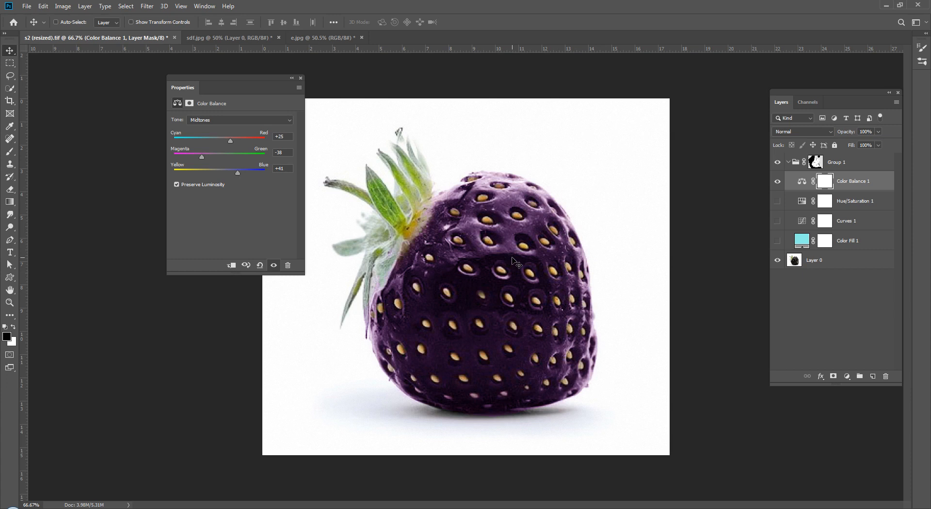
click(301, 78)
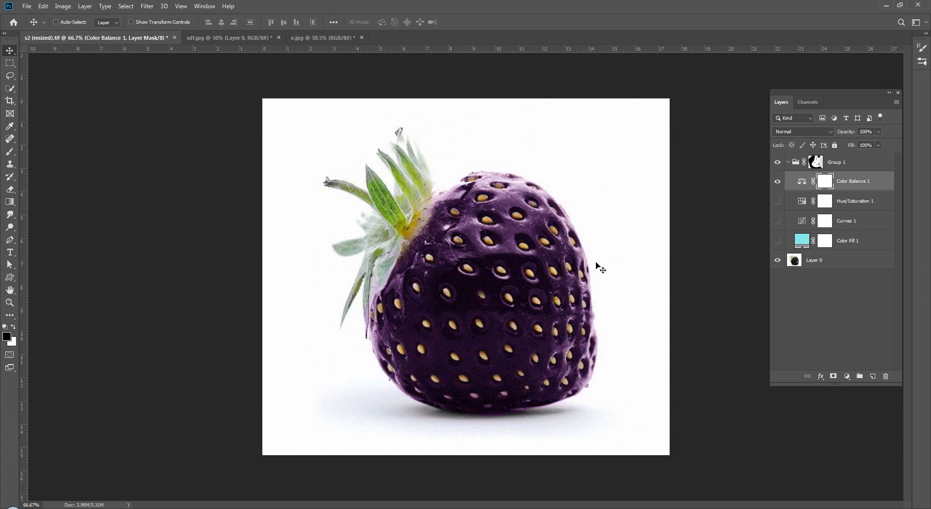
click(844, 298)
click(777, 181)
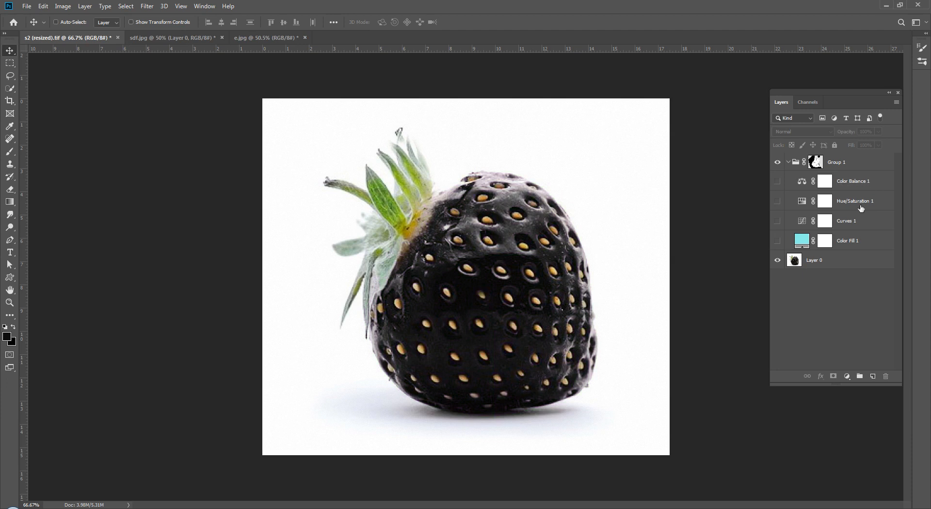
Step: Add a Photo Filter layer with a dark olive green filter colour
click(848, 376)
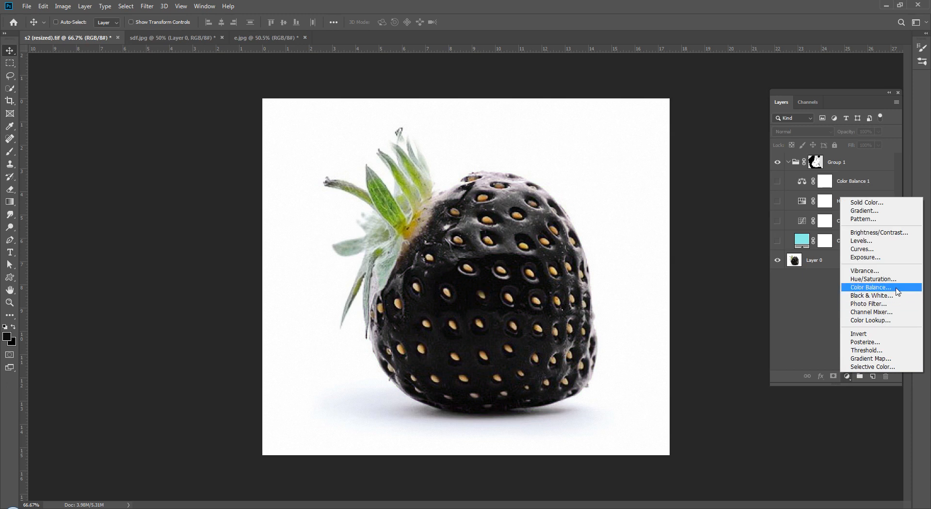
click(873, 303)
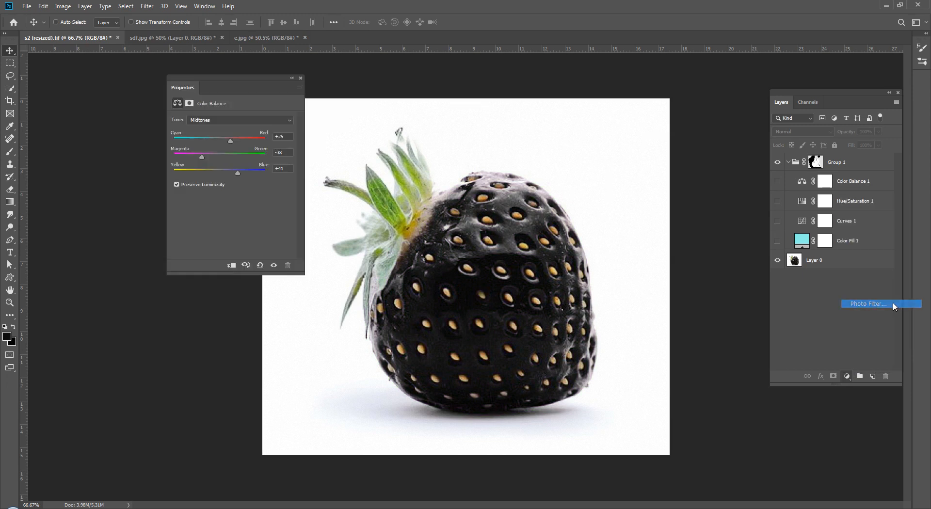
click(210, 136)
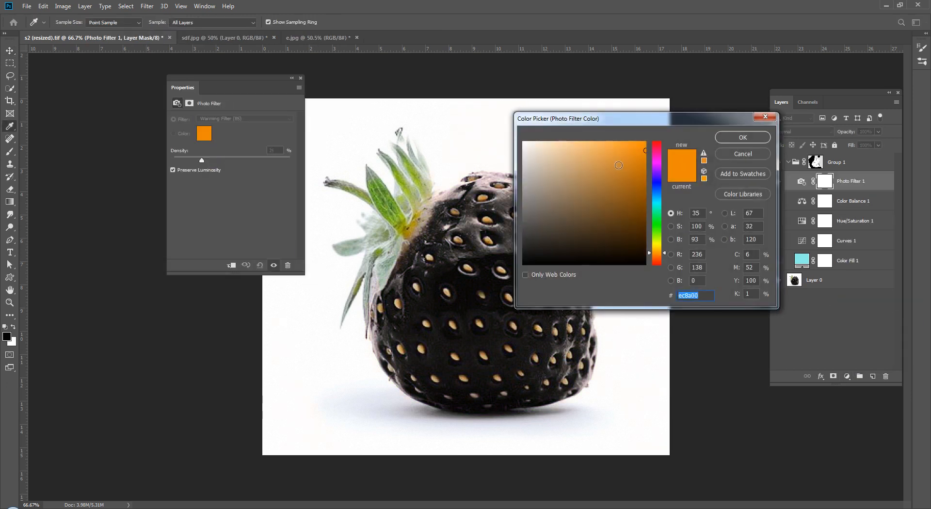
drag(645, 257, 646, 232)
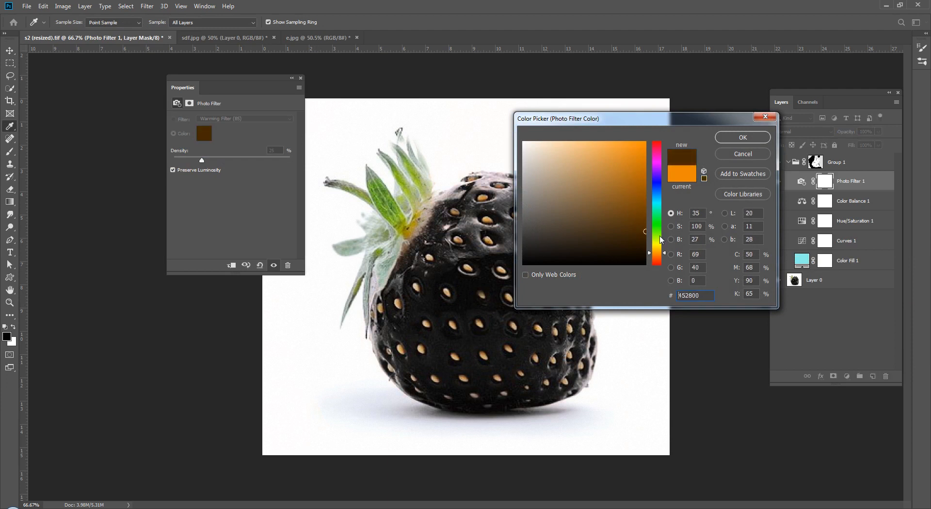
click(658, 239)
click(732, 138)
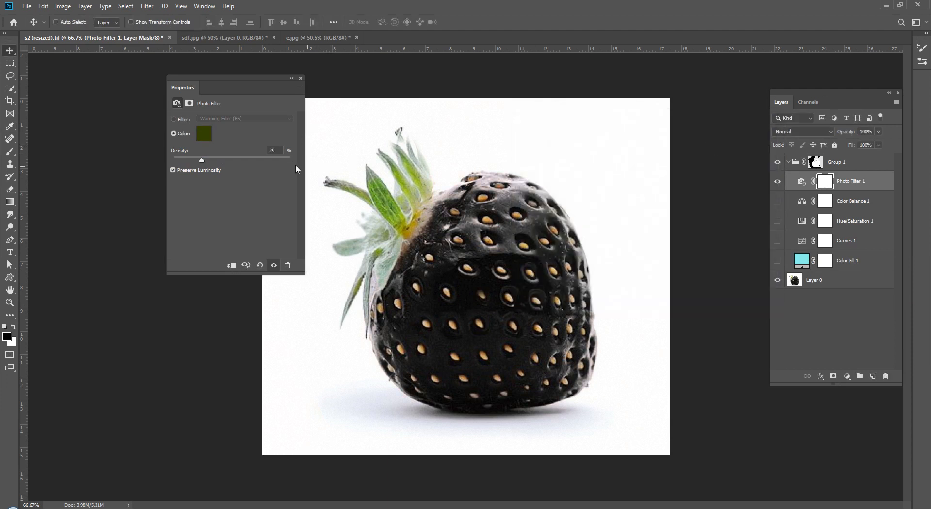
Step: Set the filter density to 100% with Preserve Luminosity on, then hide the layer
click(173, 170)
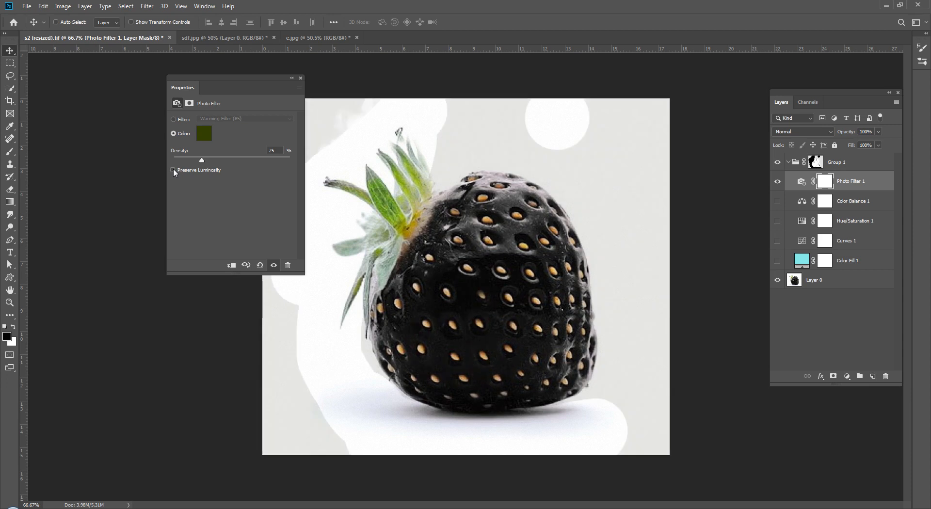
drag(216, 160, 291, 161)
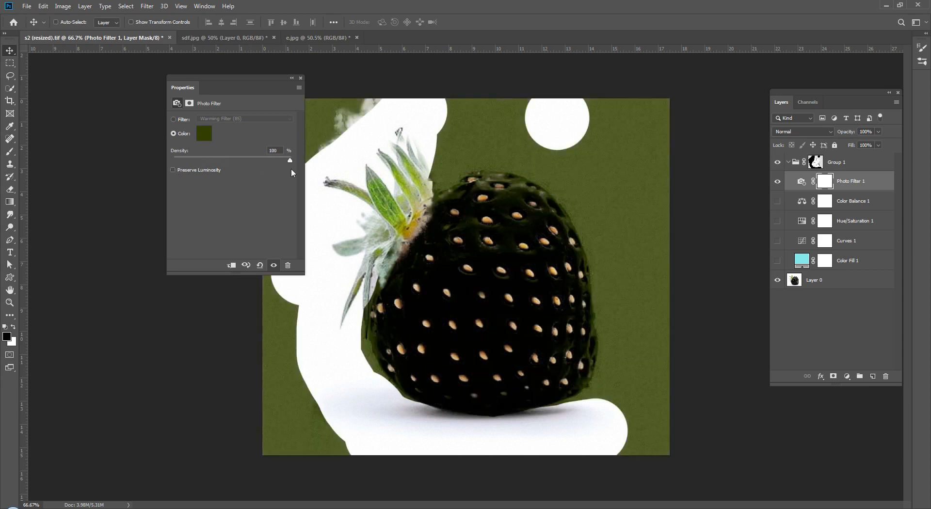
click(174, 170)
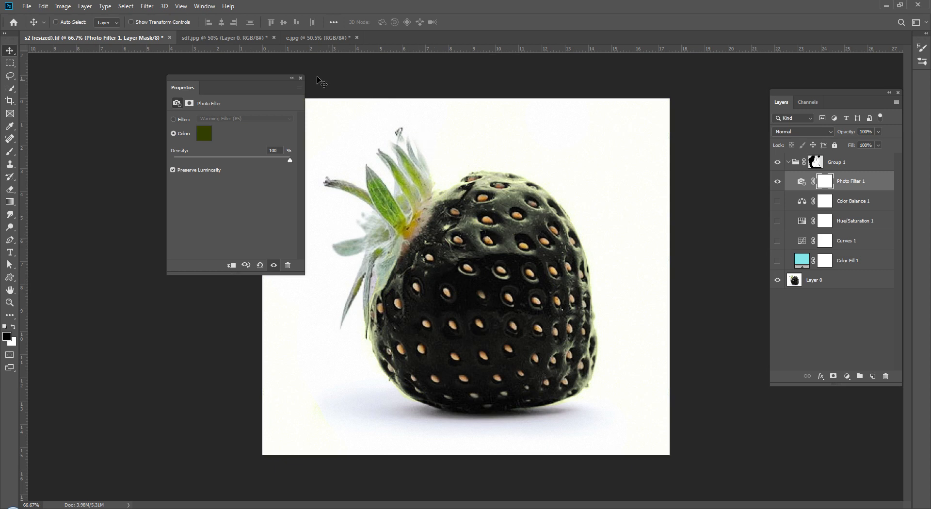
click(300, 78)
click(822, 292)
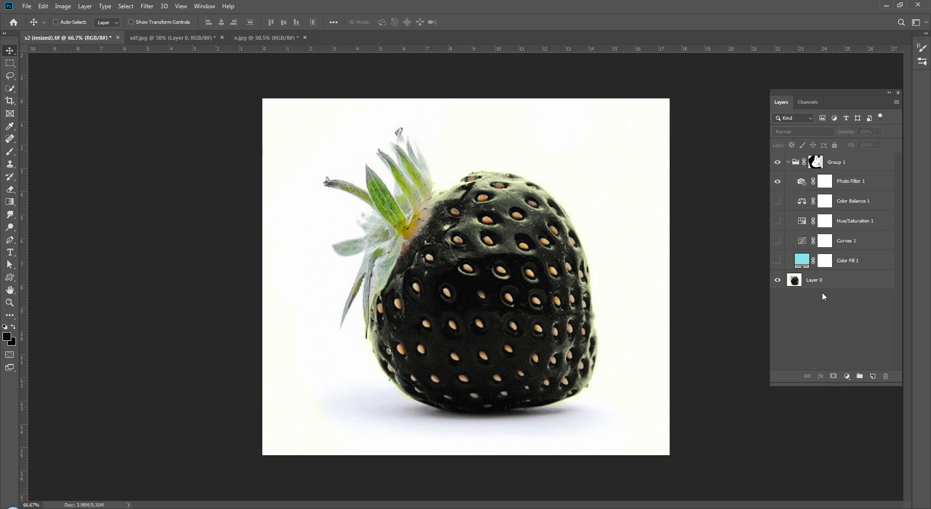
Step: Add a Channel Mixer with Green output, Red +38 and Blue +30
click(778, 181)
click(845, 378)
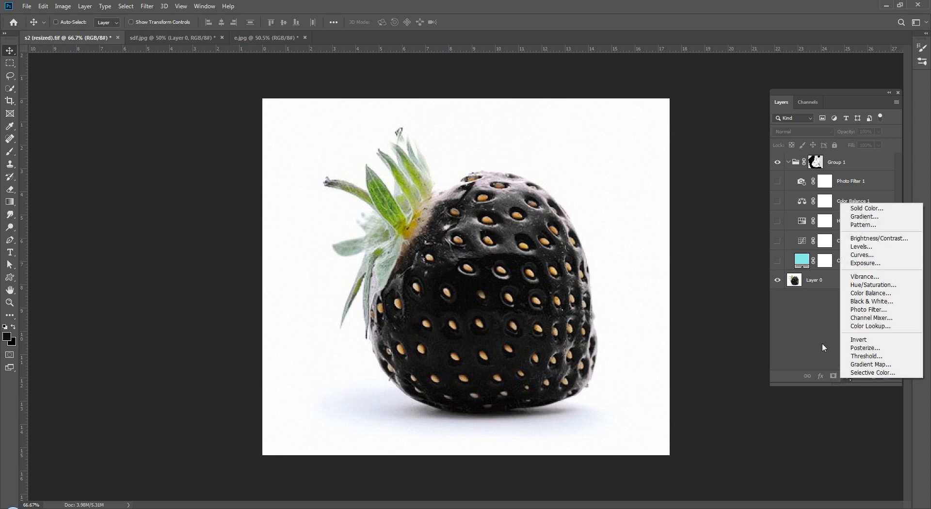
click(868, 318)
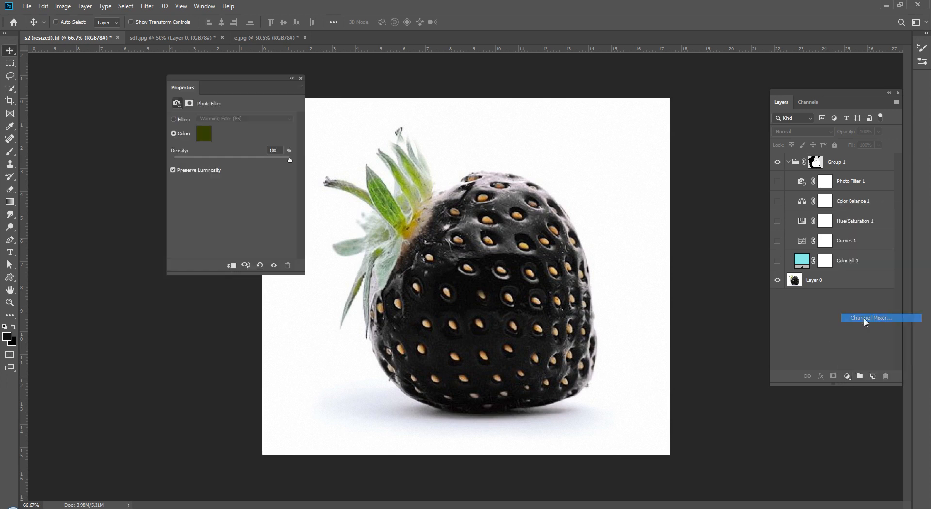
drag(231, 186, 227, 204)
click(244, 129)
click(243, 145)
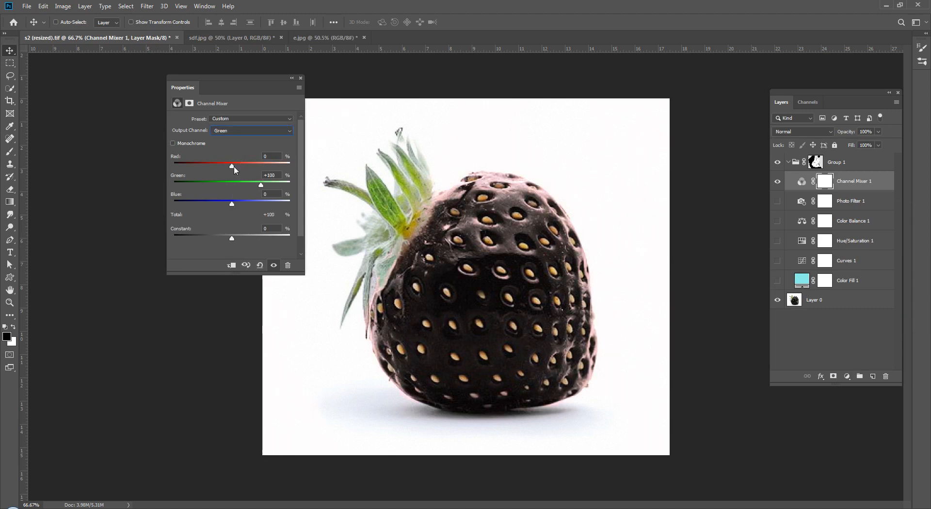
drag(232, 167, 240, 202)
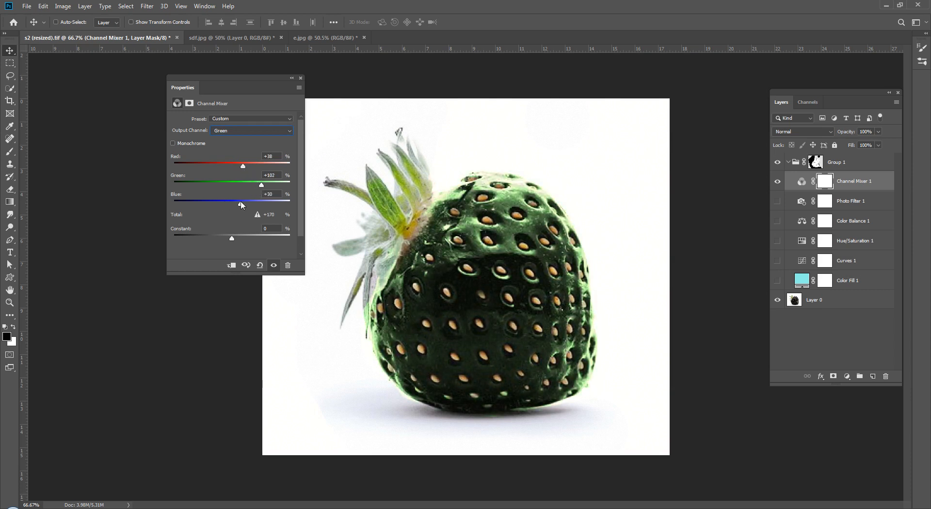
Step: Hide Channel Mixer 1 and switch to the sdf.jpg ice cream document
click(300, 78)
click(843, 318)
mouse_move(778, 200)
mouse_down()
mouse_move(777, 280)
mouse_move(777, 187)
mouse_up()
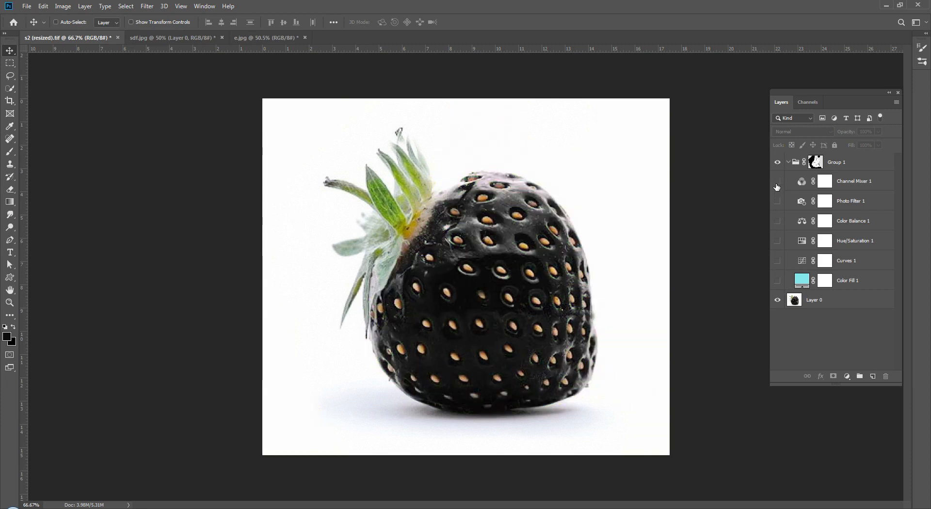
key(ctrl+Tab)
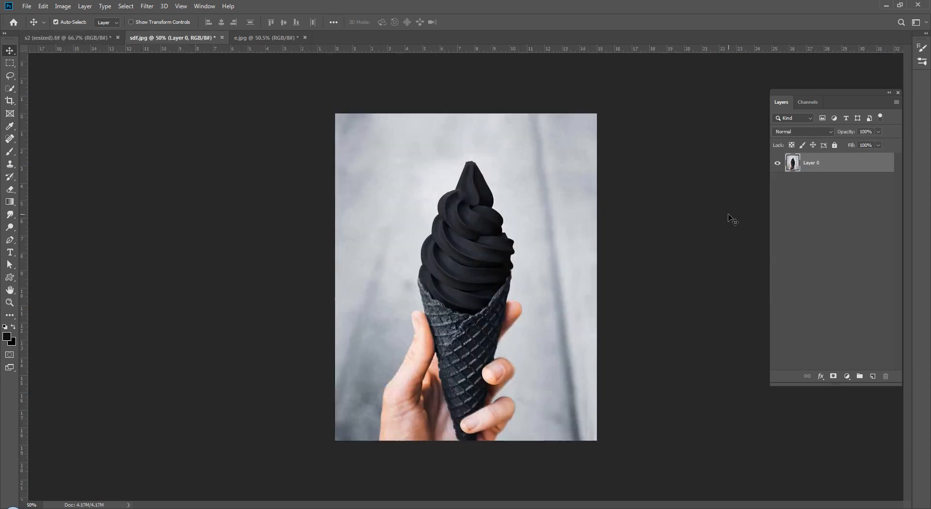
Step: Quick-select the ice cream swirl on Layer 0, excluding the cone rim
click(848, 187)
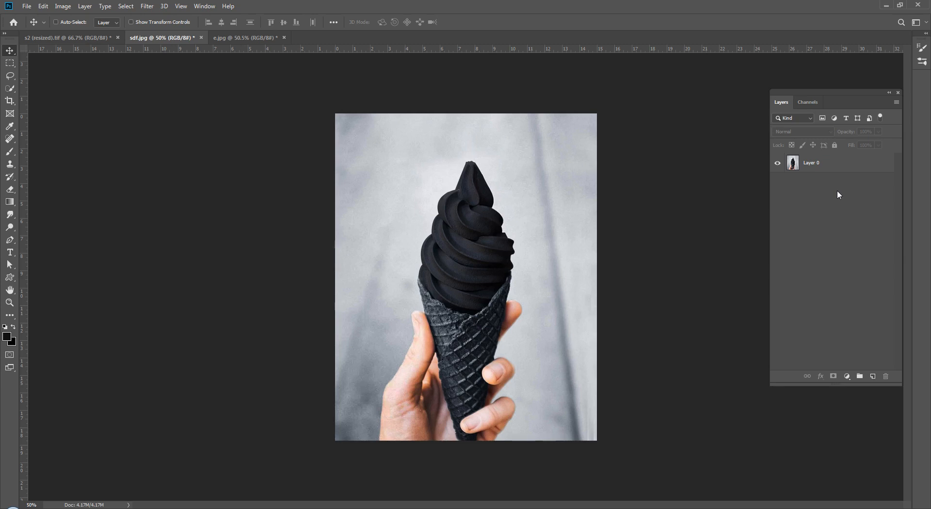
click(10, 88)
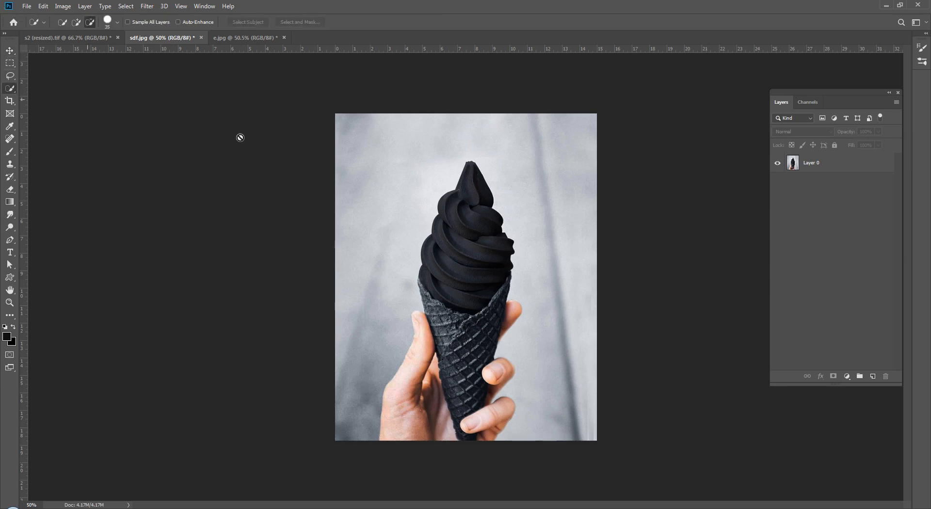
click(852, 161)
drag(478, 183, 460, 255)
alt+click(508, 288)
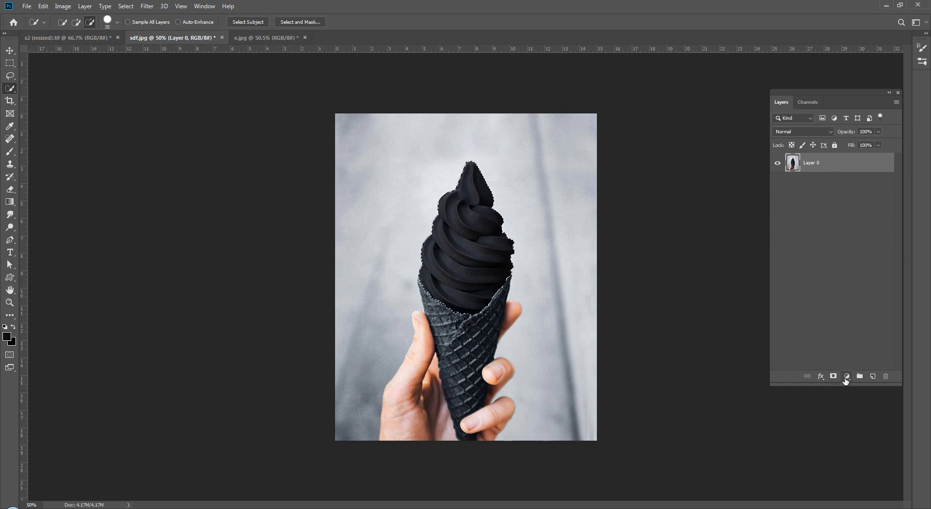
Step: Group Layer 0, mask the group to the swirl, and move Layer 0 below the group
key(ctrl+g)
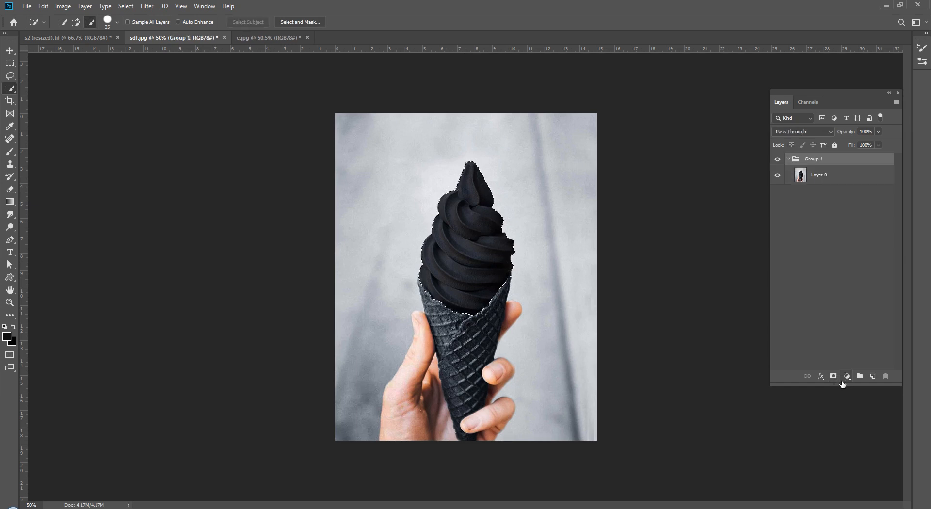
click(833, 376)
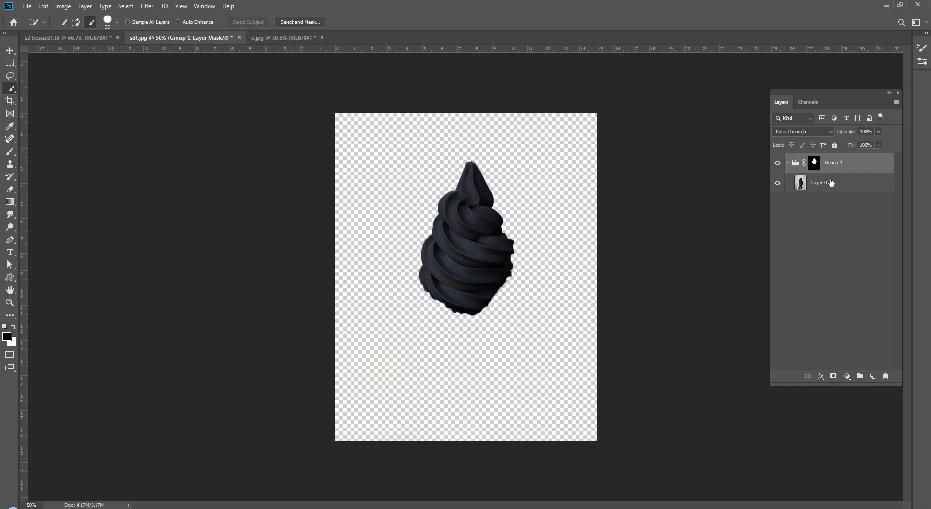
drag(819, 180, 825, 213)
click(830, 266)
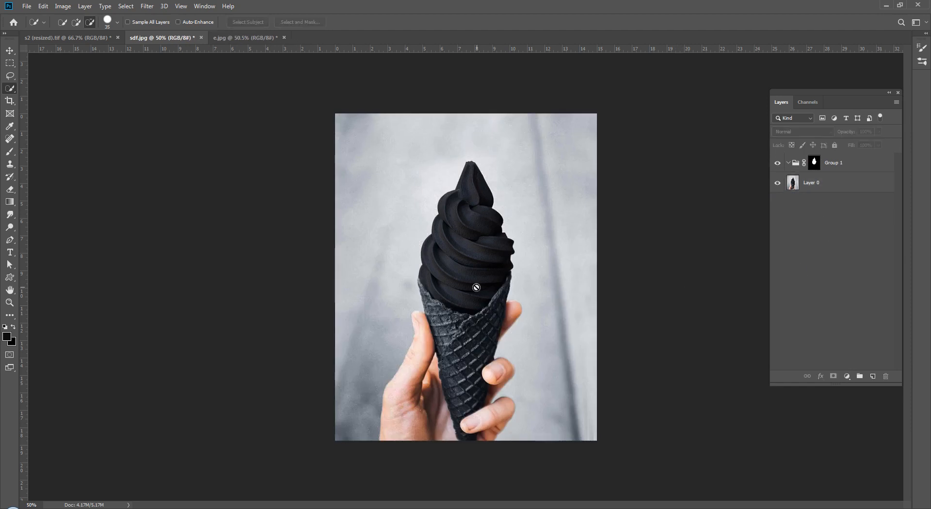
click(838, 182)
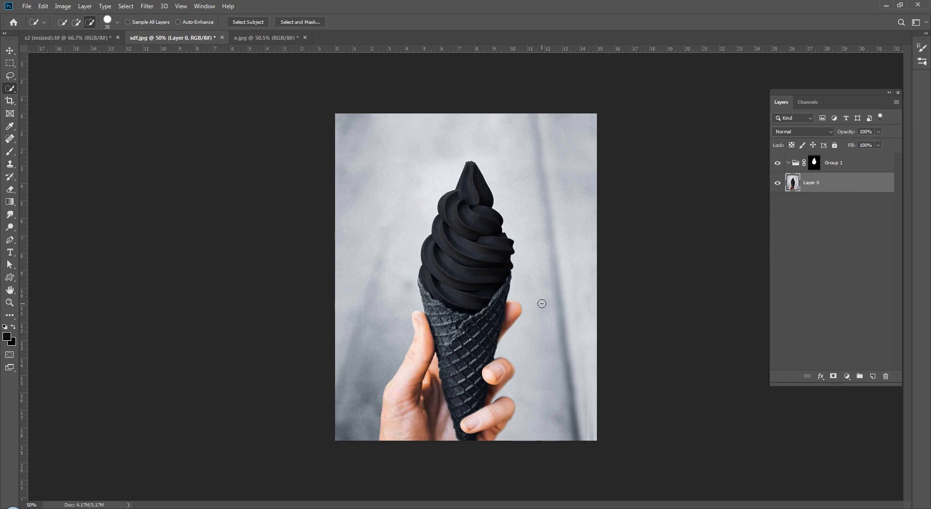
key(v)
click(847, 376)
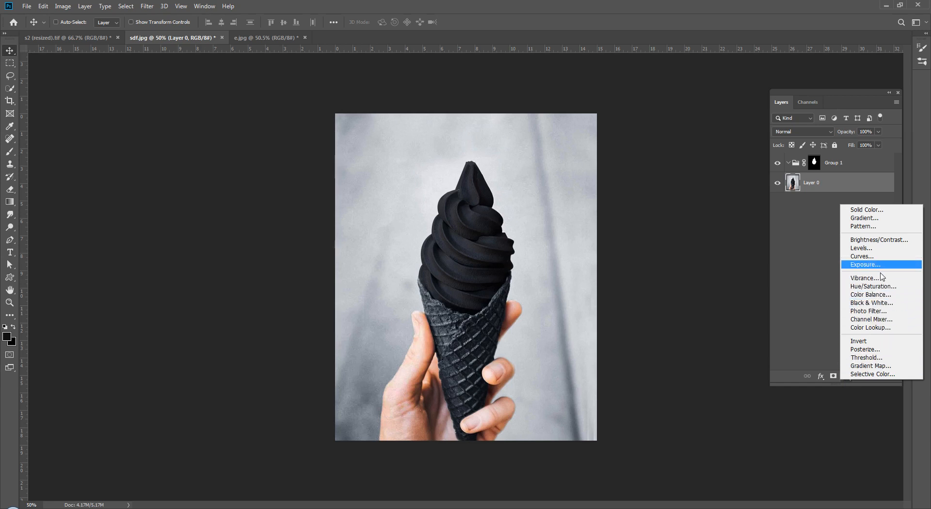
Step: Add a monochrome Channel Mixer using Group 1's ice cream mask, with Constant about +78
click(873, 320)
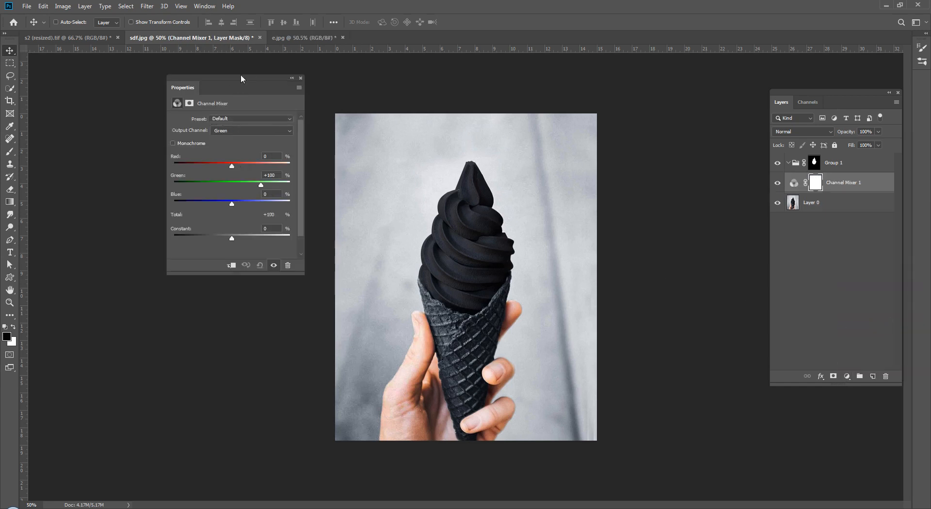
drag(241, 77, 188, 108)
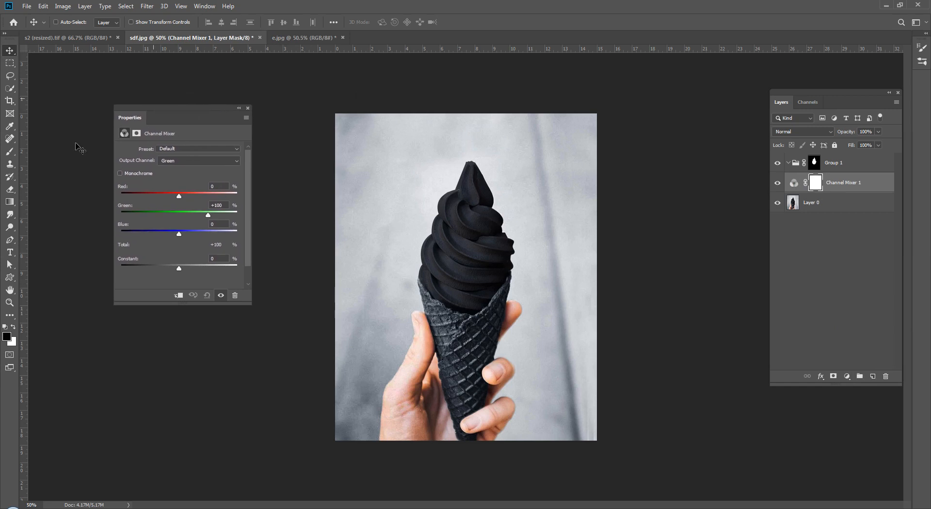
click(120, 174)
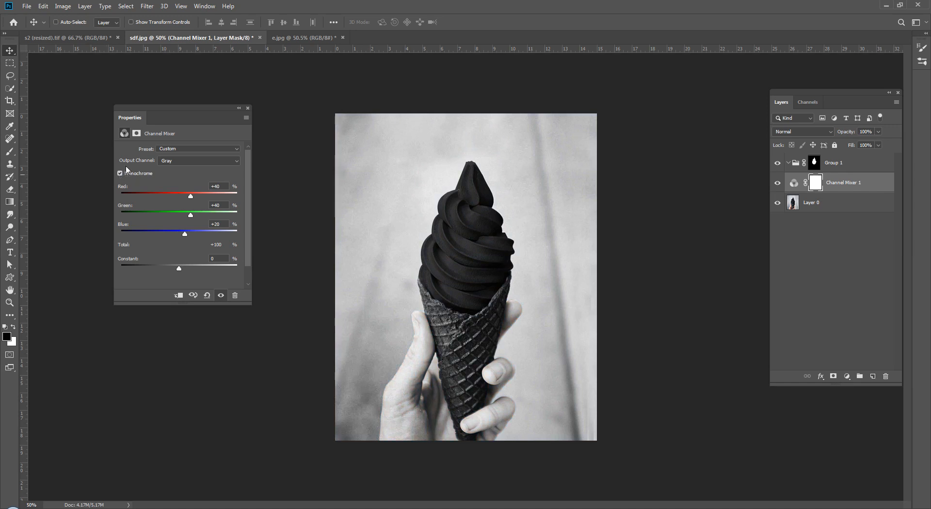
click(819, 162)
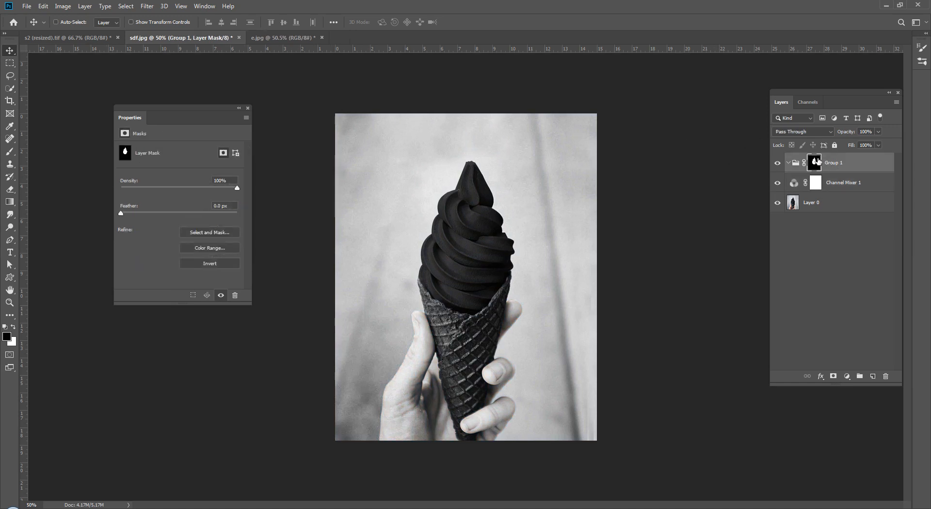
drag(819, 161, 815, 188)
click(421, 191)
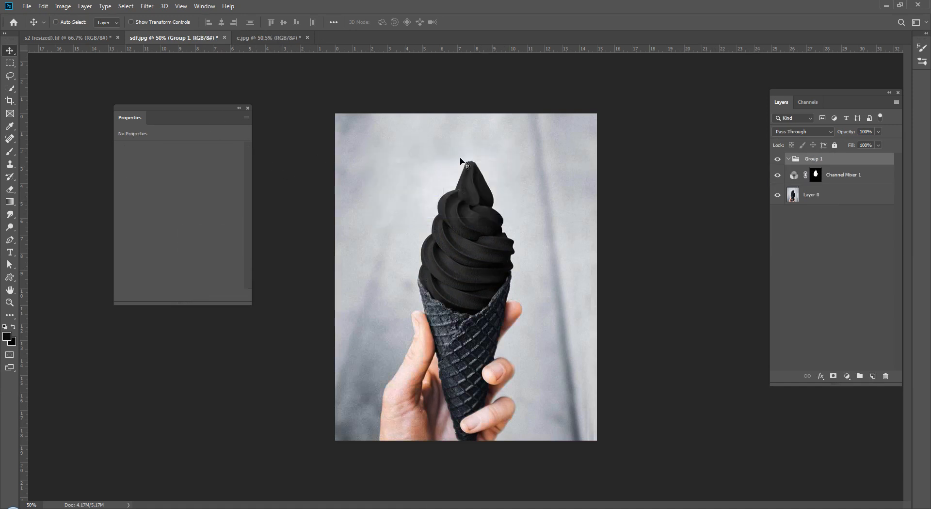
click(795, 175)
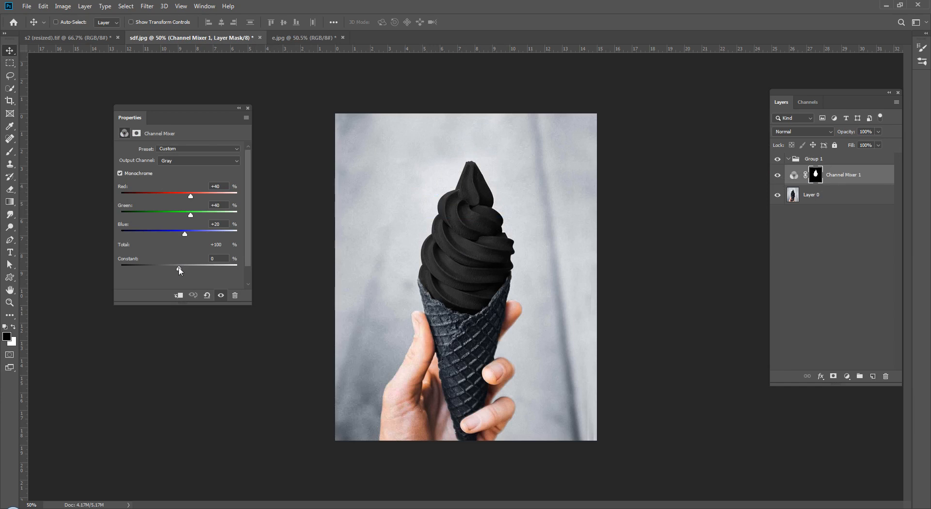
drag(180, 271, 230, 271)
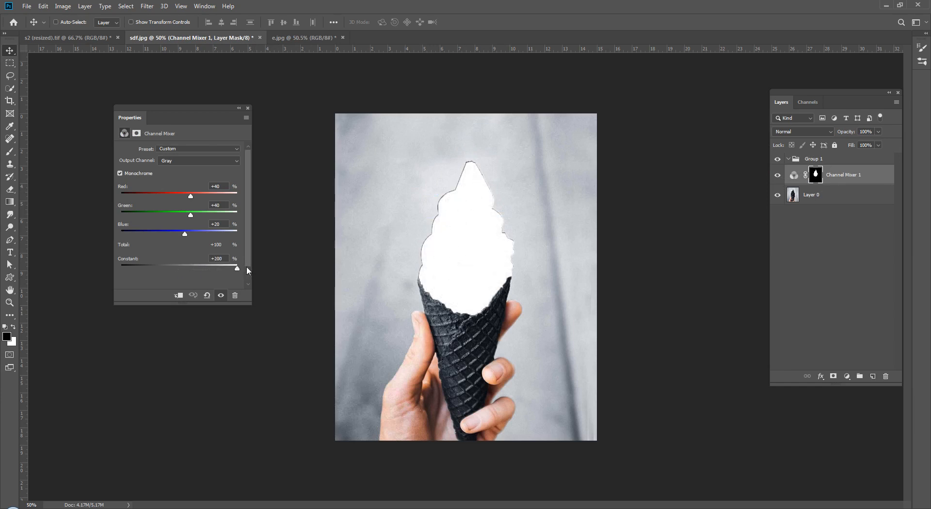
drag(247, 268, 202, 271)
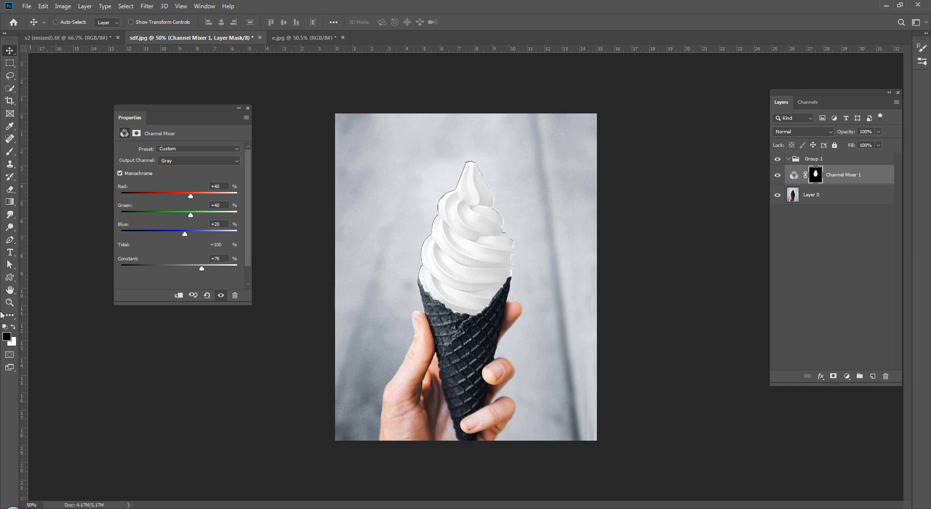
click(9, 151)
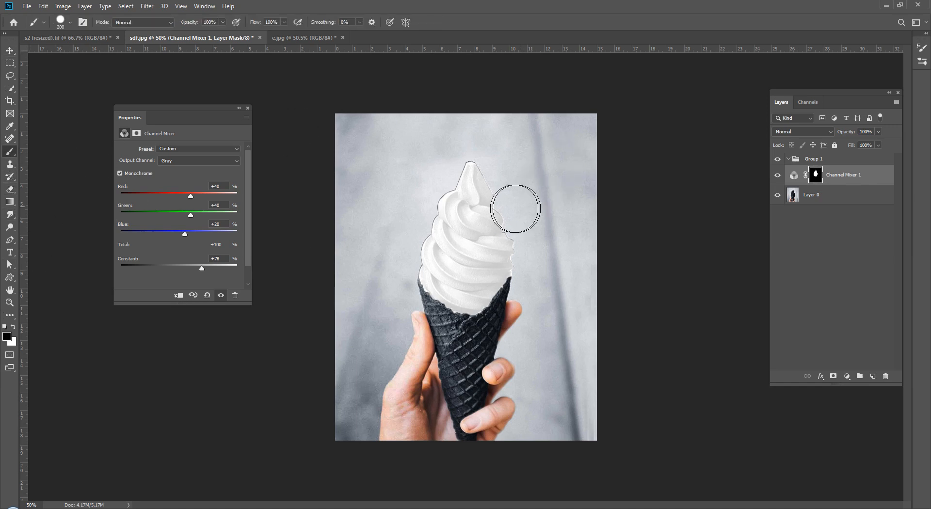
drag(466, 171, 463, 166)
key(ctrl+z)
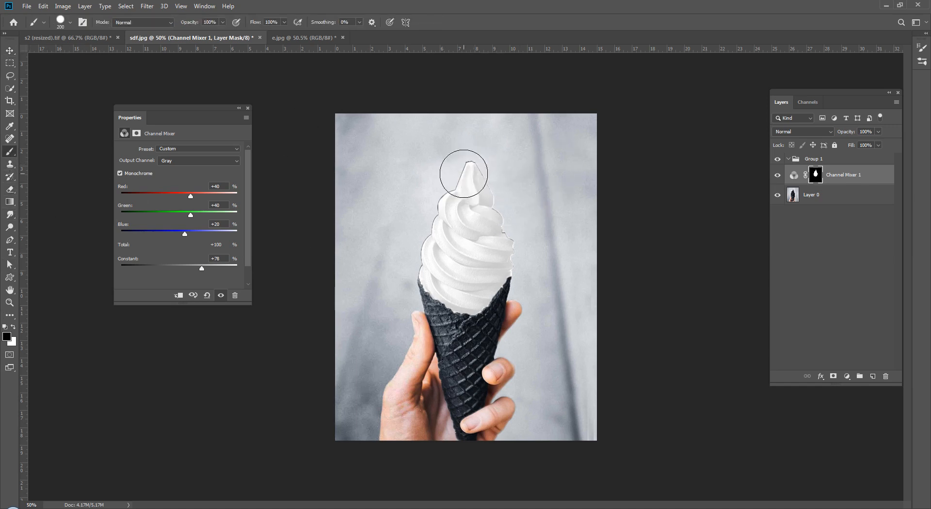
key(c)
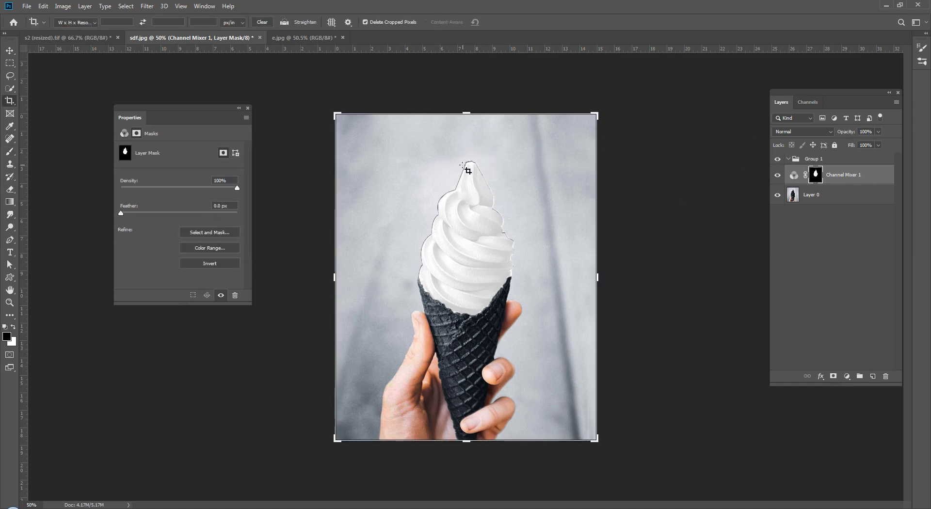
key(b)
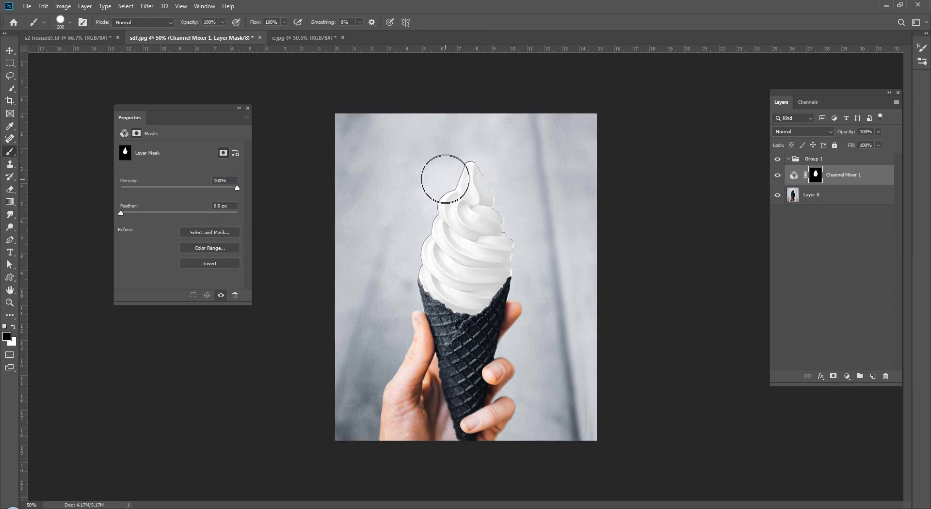
key(c)
key(b)
key(x)
drag(467, 168, 455, 180)
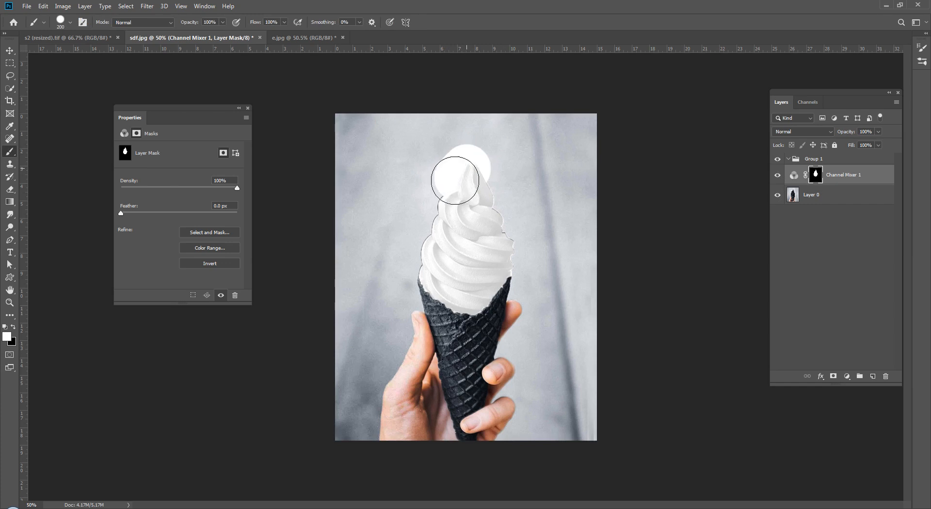
key(ctrl+z)
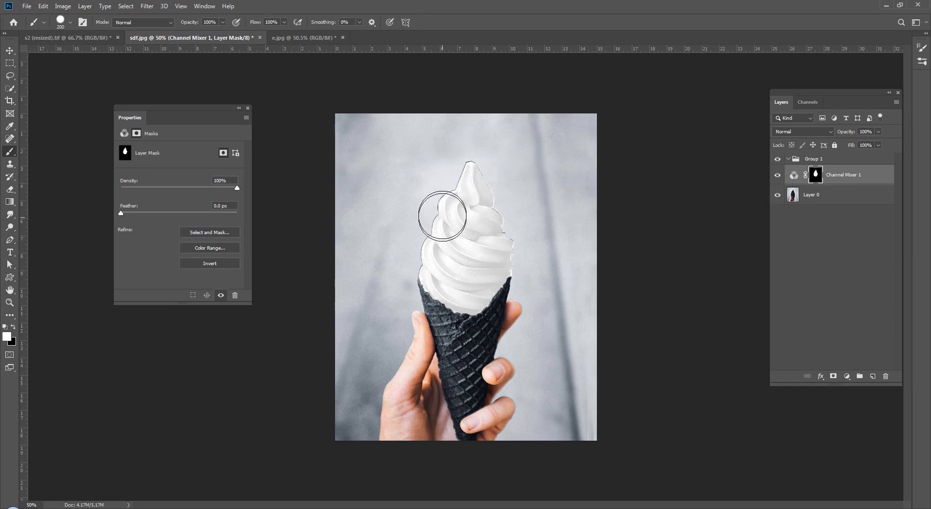
key(ctrl+plus)
key(ctrl+plus)
key(ctrl+plus)
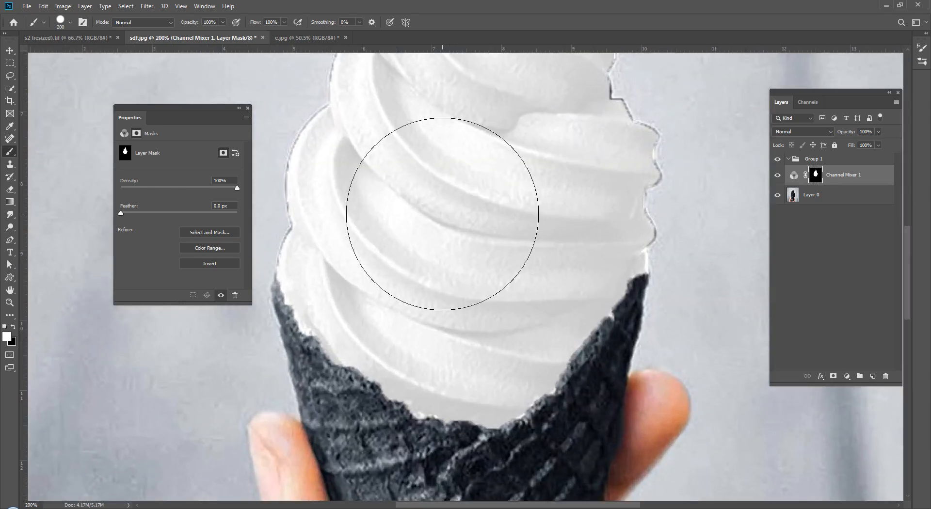
key(ctrl+plus)
drag(443, 214, 583, 410)
drag(473, 94, 371, 495)
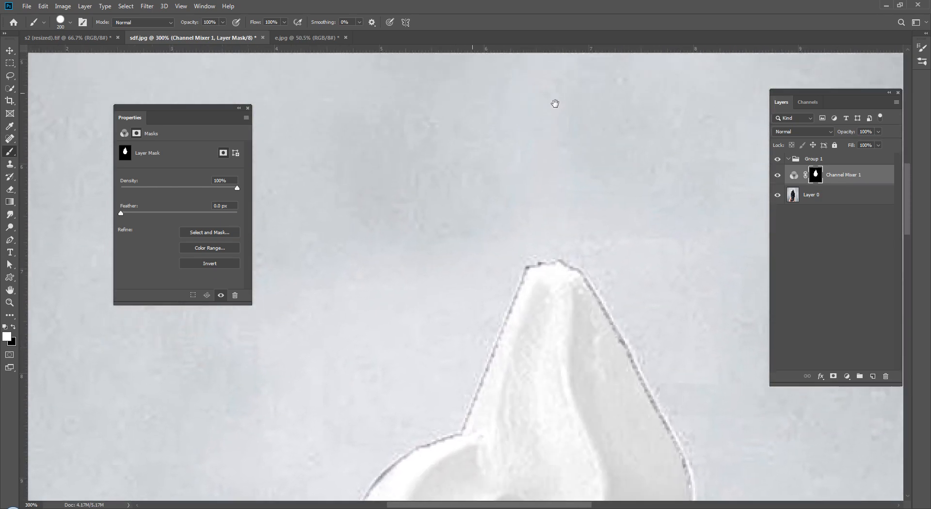
key(ctrl+minus)
key(ctrl+minus)
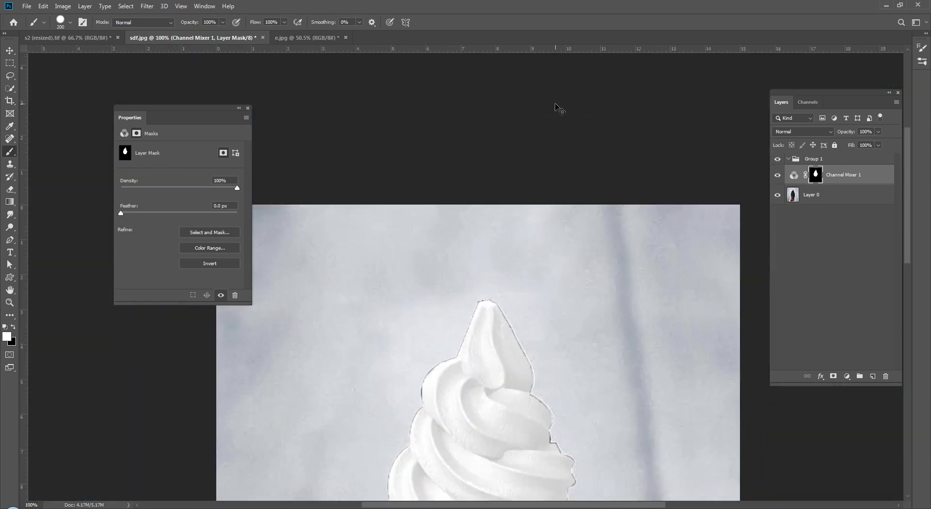
key(ctrl+0)
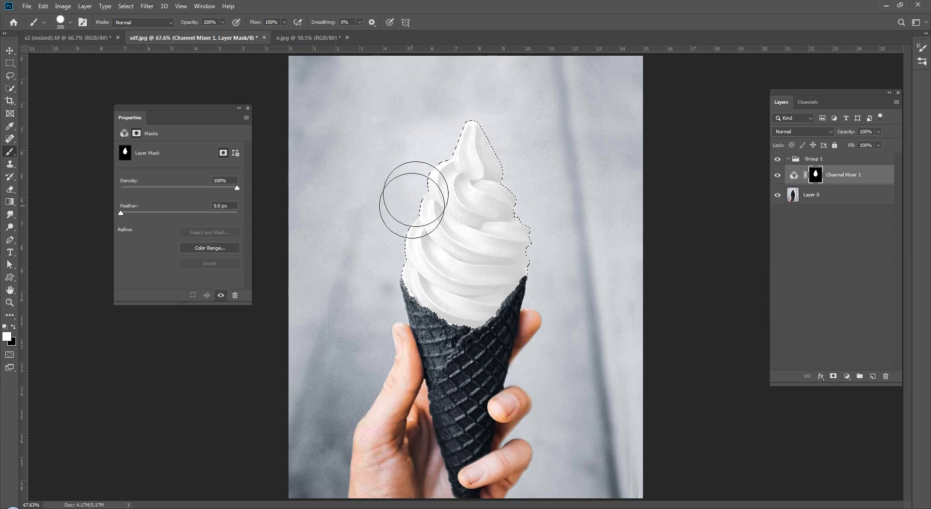
Step: Expand the swirl selection by 1 pixel, undo a trial black fill, deselect, and close Properties
click(125, 6)
mouse_move(148, 144)
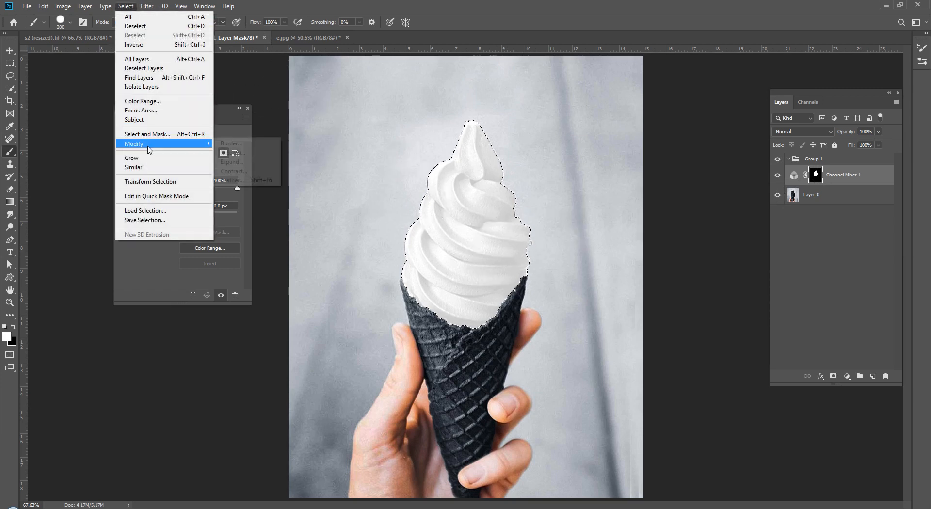
click(246, 164)
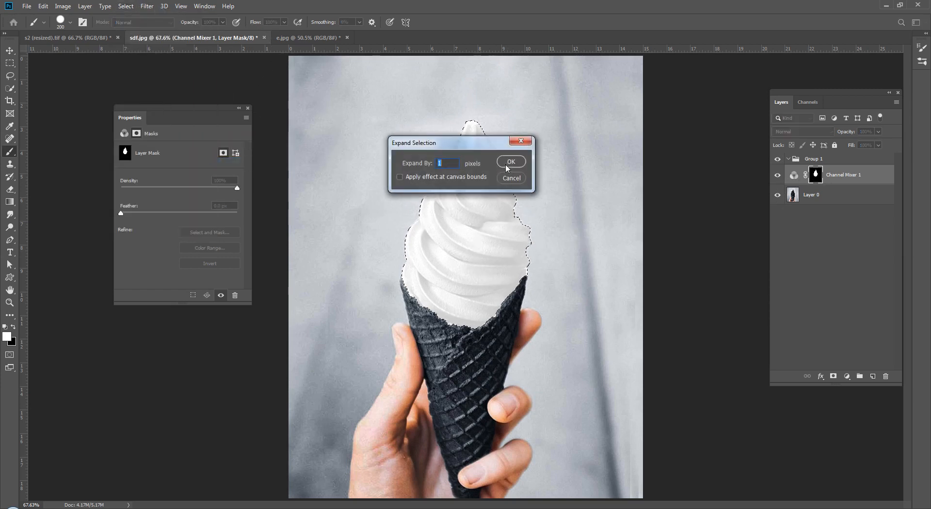
click(507, 163)
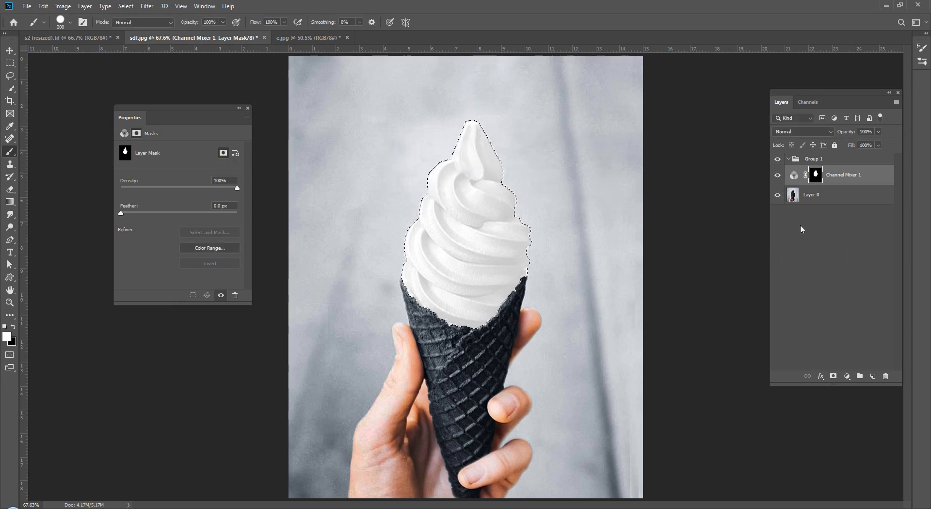
key(Delete)
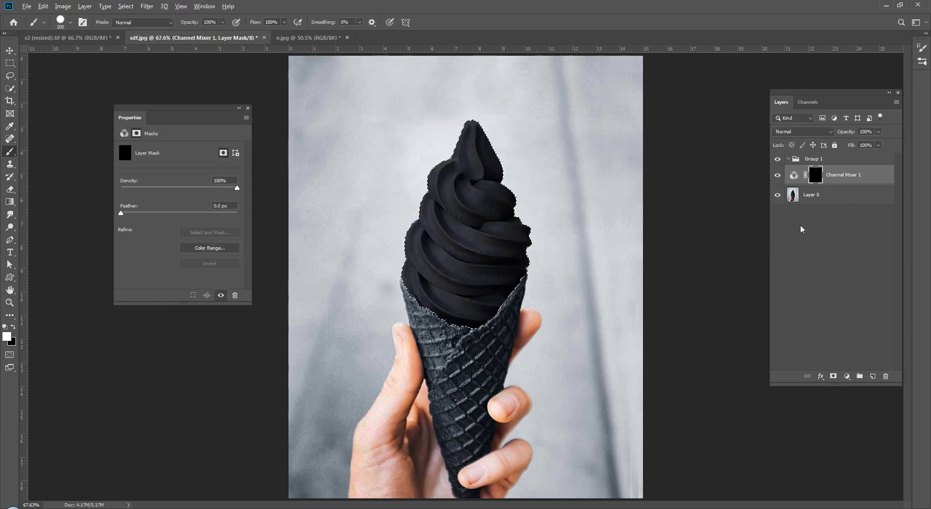
key(ctrl+z)
key(ctrl+d)
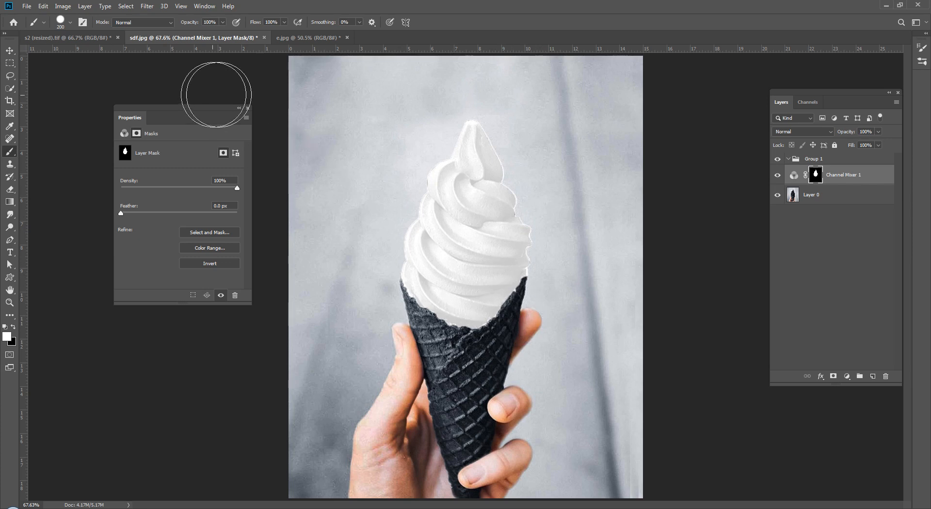
click(247, 109)
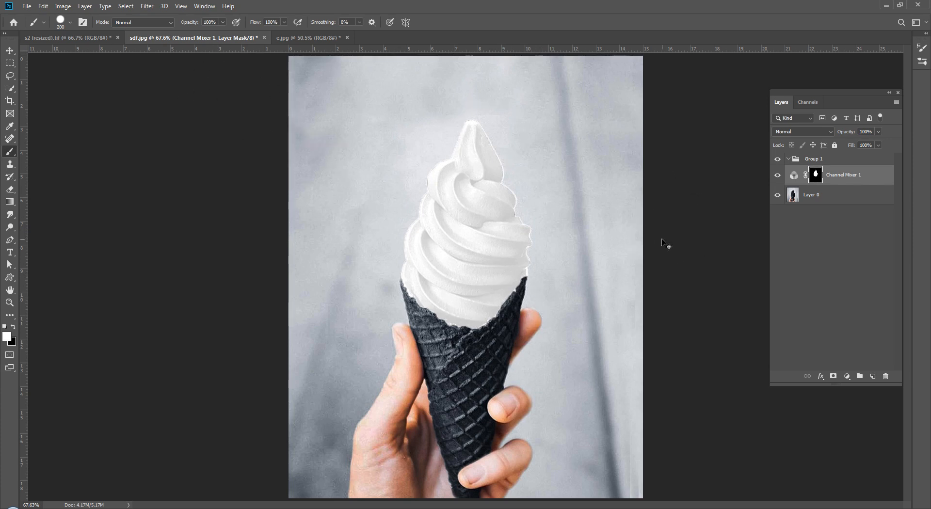
Step: Switch to the e.jpg can photo, check it at 100%, then fit it on screen
key(ctrl+minus)
key(ctrl+minus)
key(ctrl+minus)
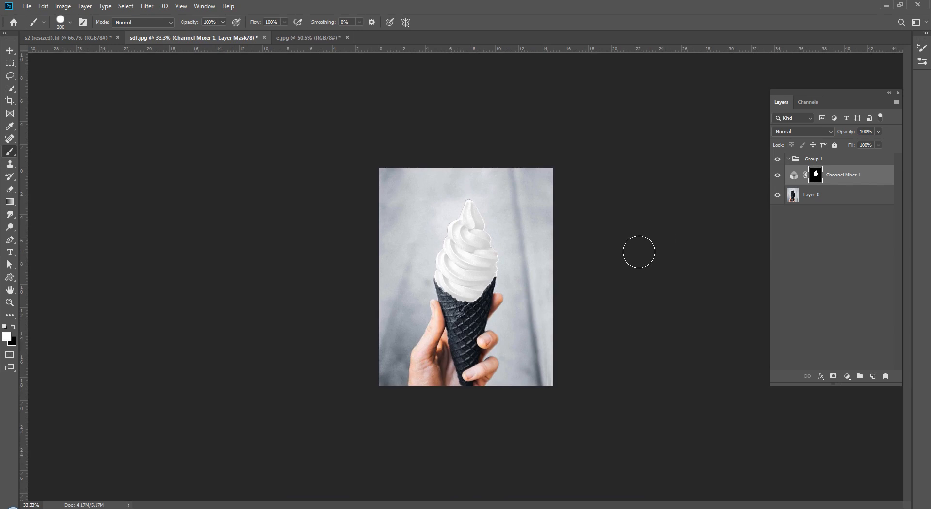
key(v)
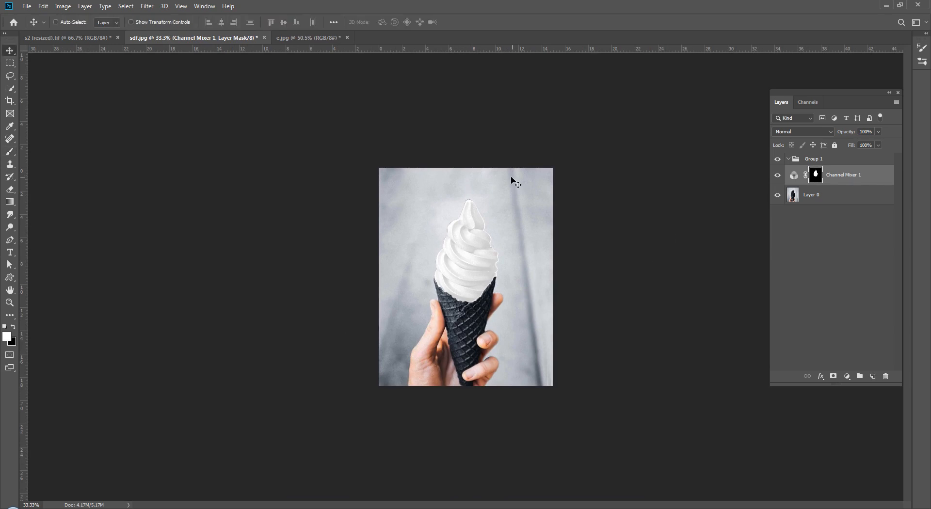
key(ctrl+Tab)
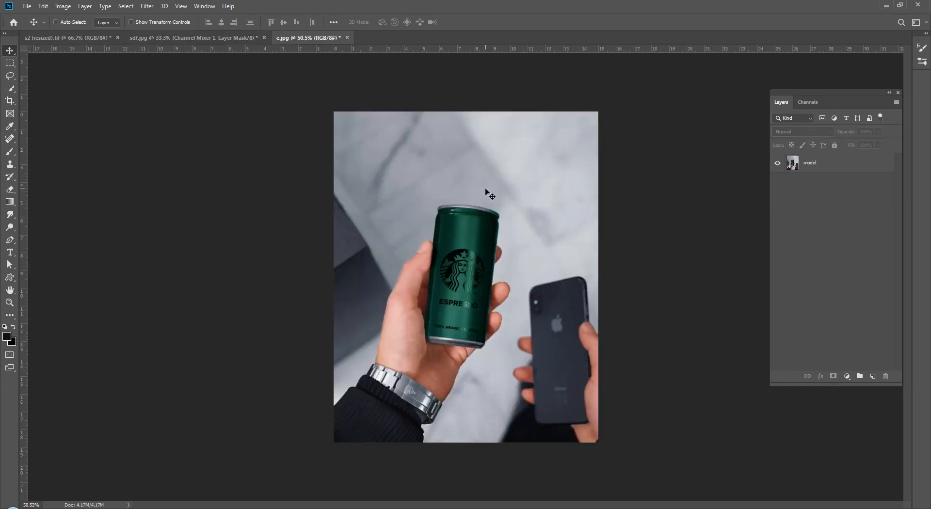
key(ctrl+plus)
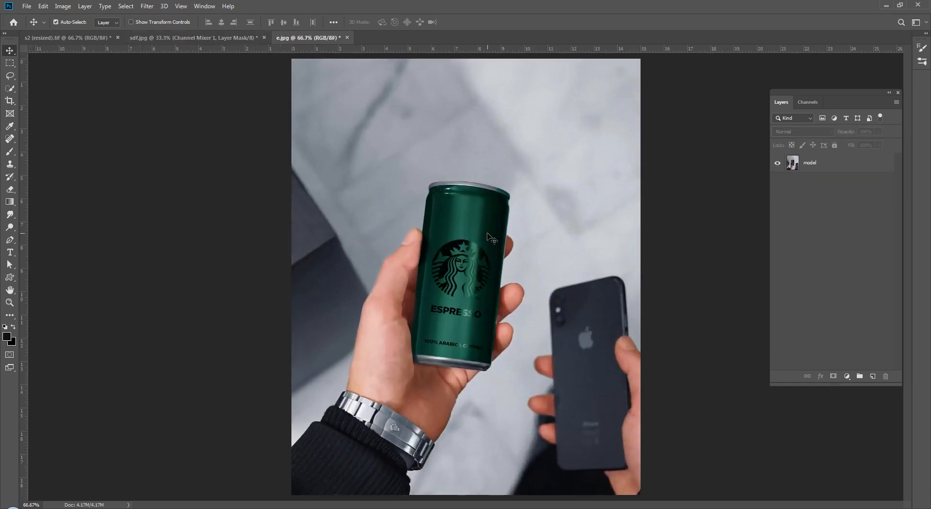
key(ctrl+minus)
key(ctrl+plus)
key(ctrl+plus)
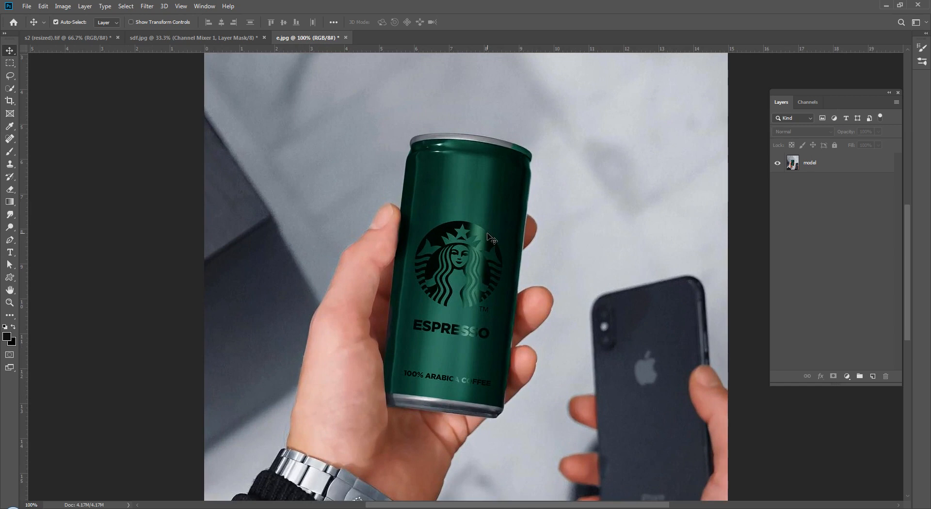
key(ctrl+0)
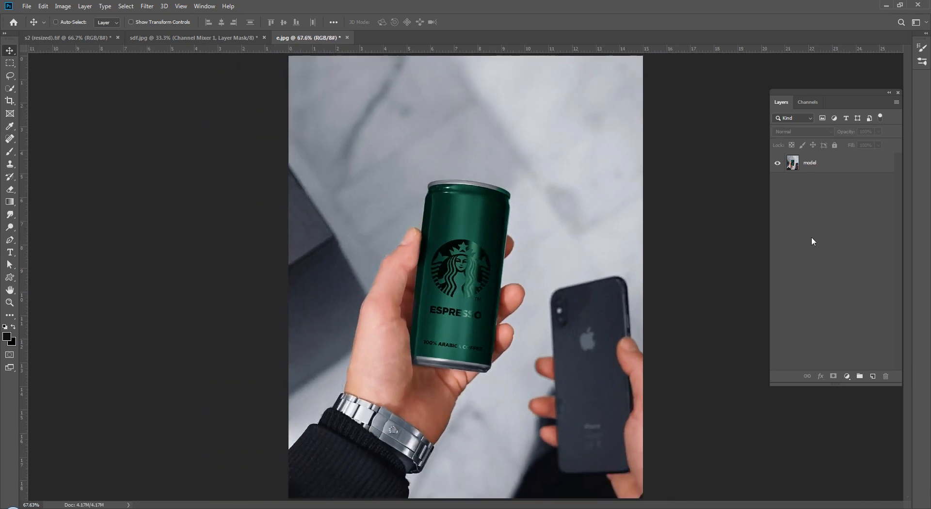
Step: Glance at the strawberry and ice cream documents, then return to e.jpg with the model layer selected
click(832, 165)
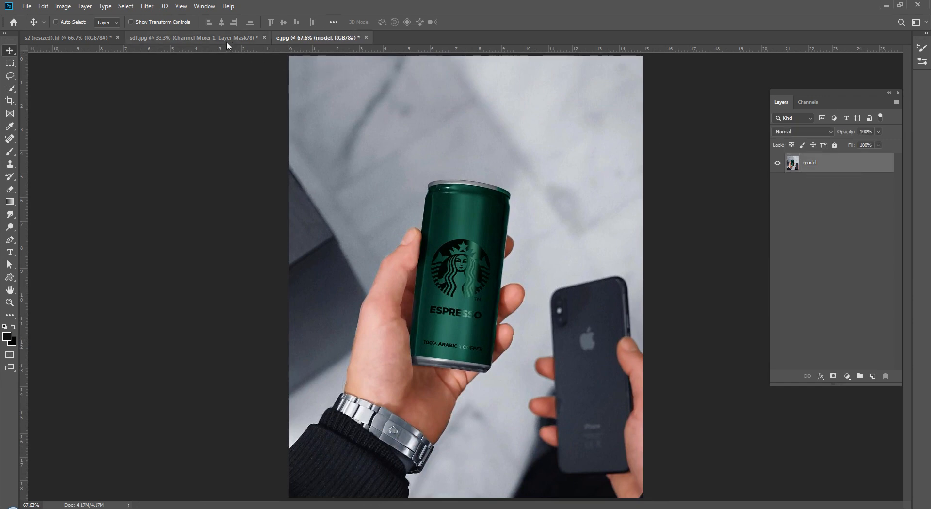
click(45, 38)
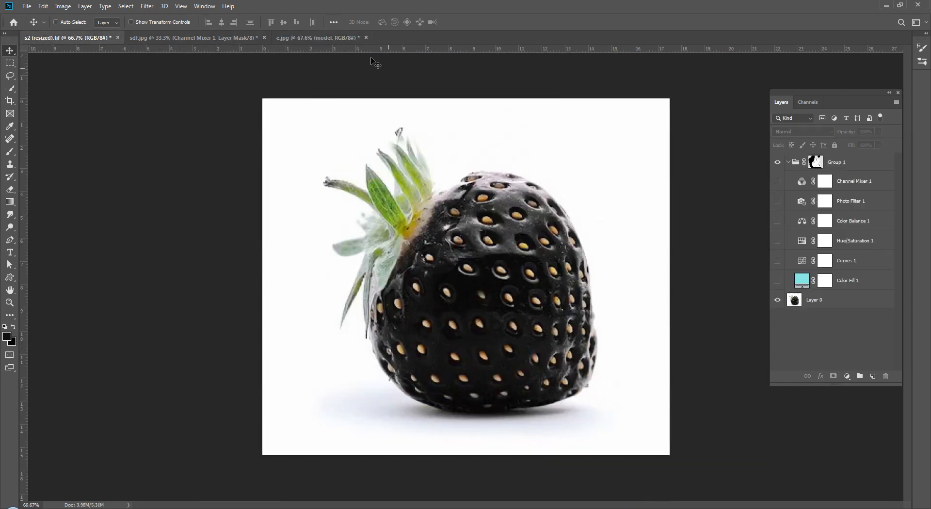
click(207, 40)
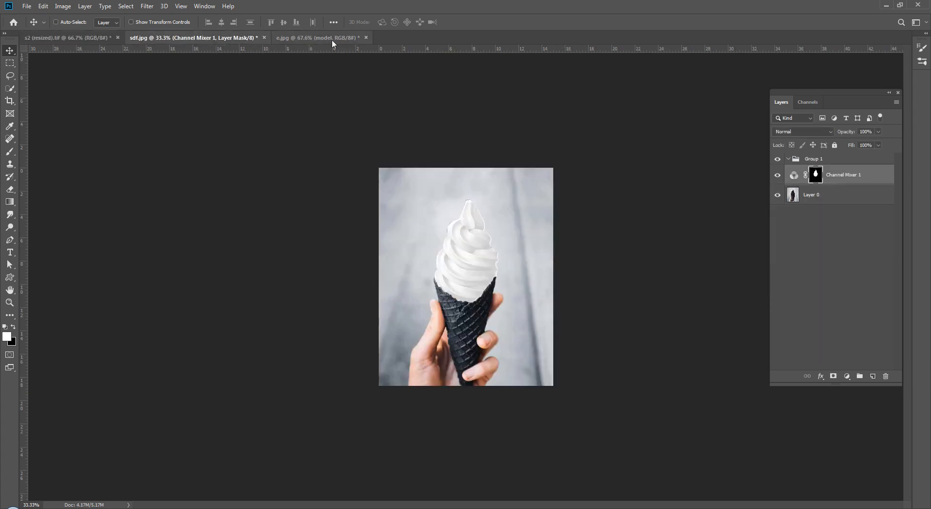
click(332, 39)
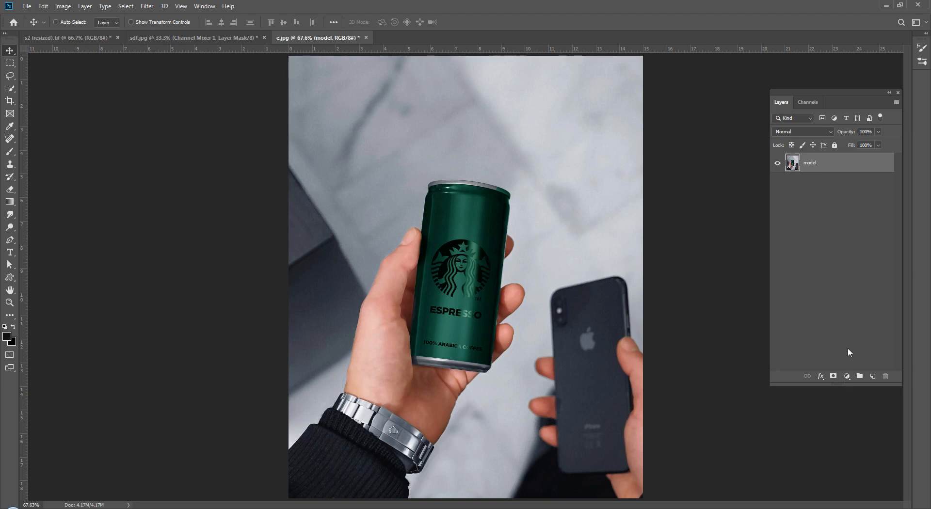
click(850, 286)
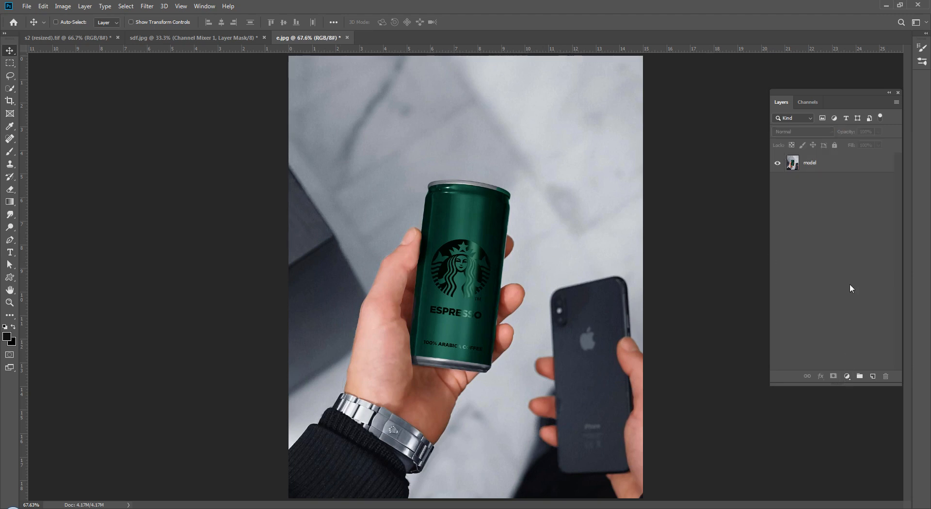
click(842, 166)
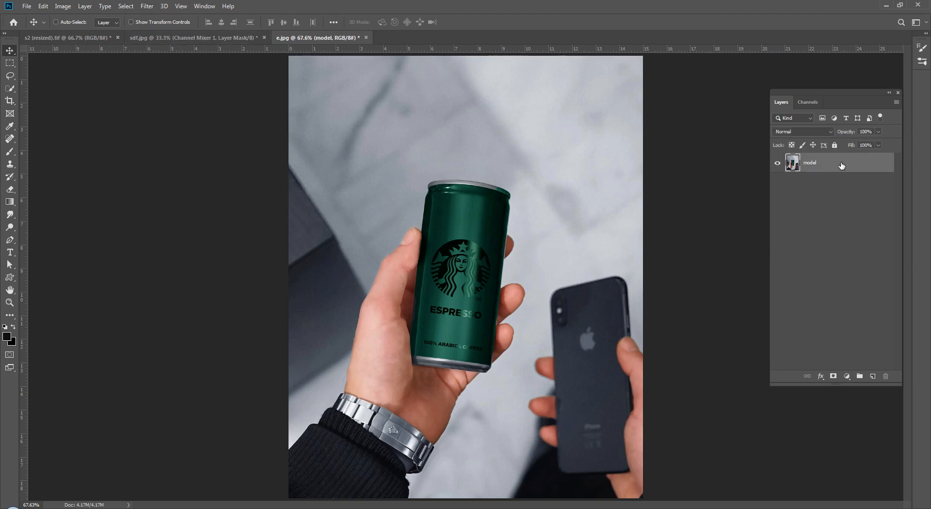
Step: Quick-select the green can without the fingers and create Group 1 masked to that selection
click(11, 90)
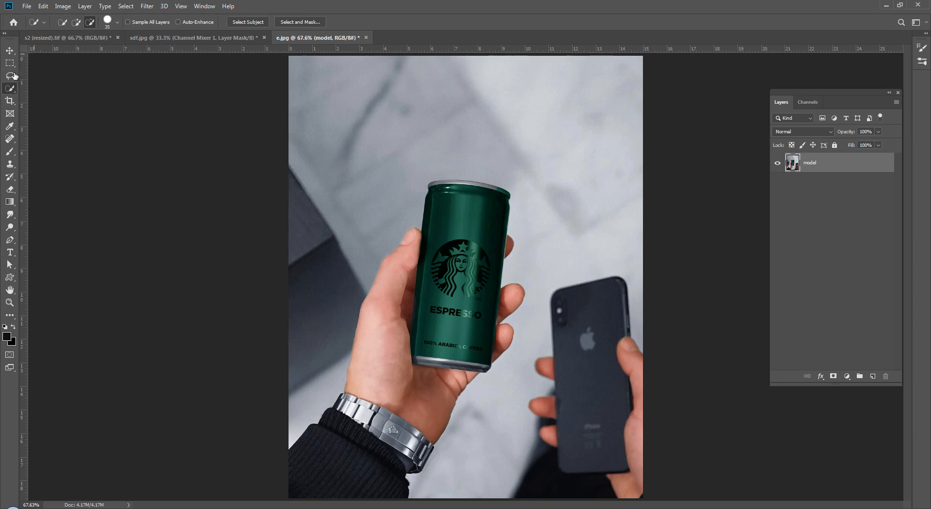
mouse_move(475, 208)
mouse_down()
mouse_move(457, 279)
mouse_move(401, 283)
mouse_move(408, 275)
mouse_move(394, 330)
mouse_up()
drag(512, 287, 506, 349)
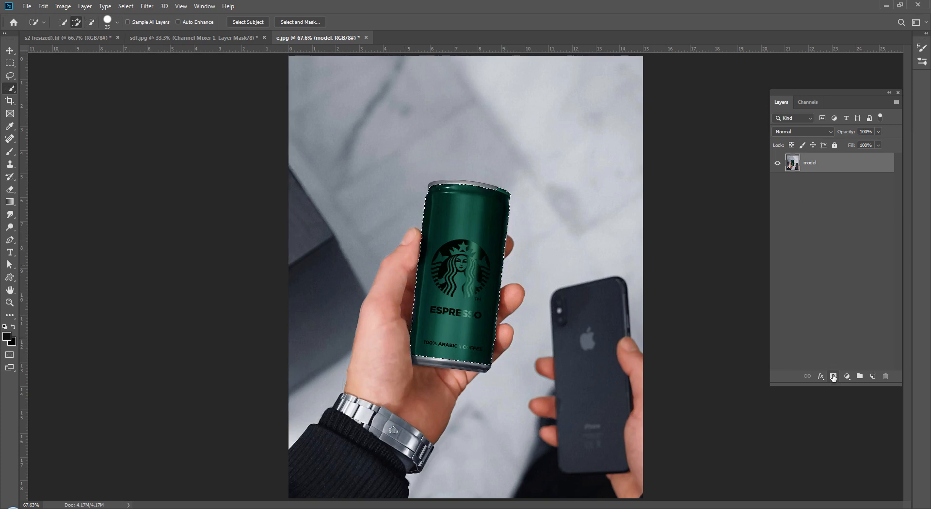
click(859, 377)
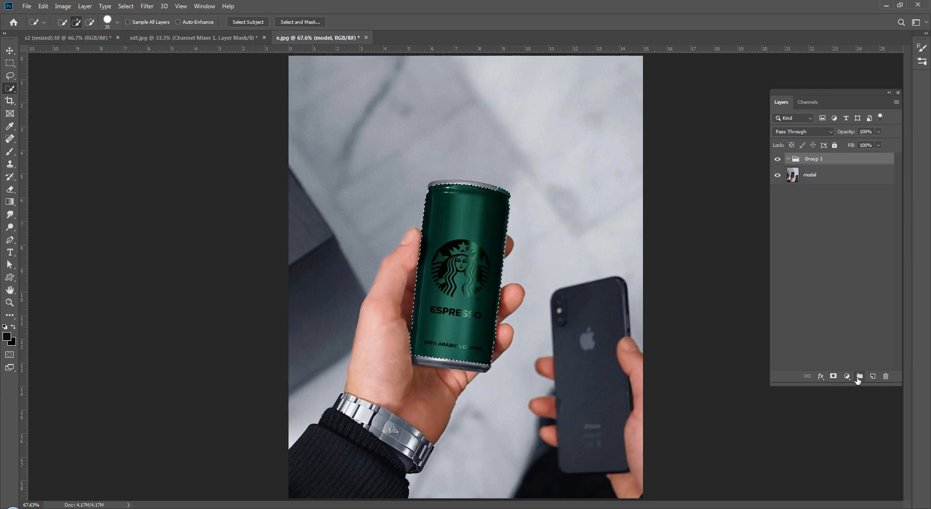
click(833, 376)
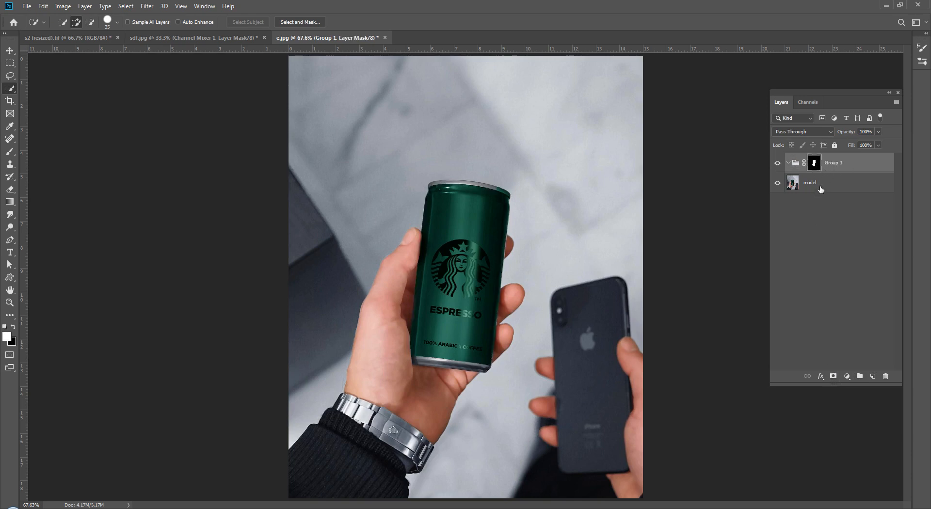
Step: Toggle Group 1 to check its can mask, then reselect the model layer for an adjustment
mouse_move(821, 189)
mouse_down()
mouse_move(825, 239)
mouse_move(826, 190)
mouse_up()
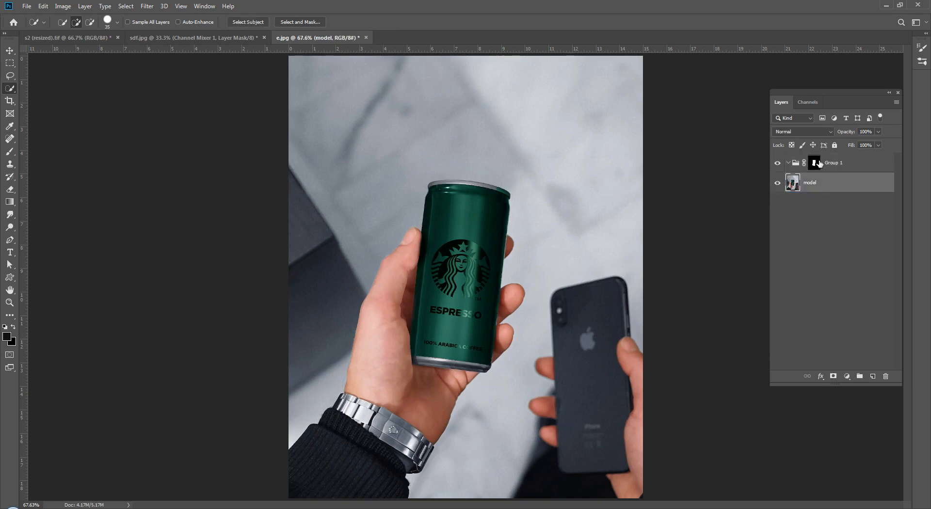
click(778, 165)
click(778, 165)
click(814, 163)
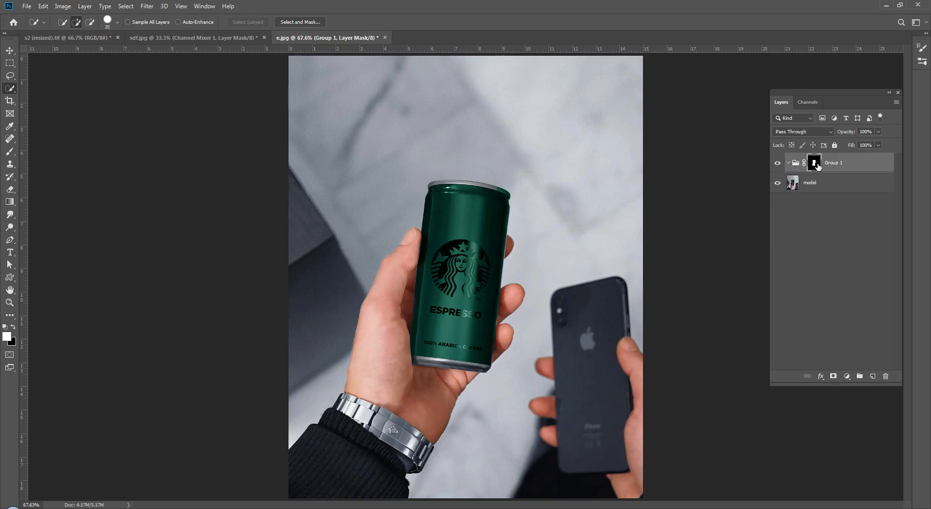
click(818, 203)
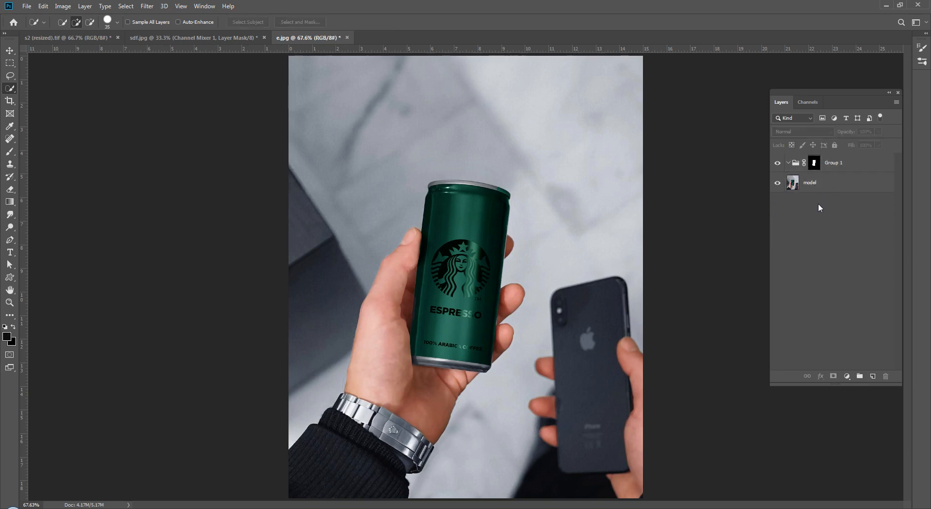
click(824, 183)
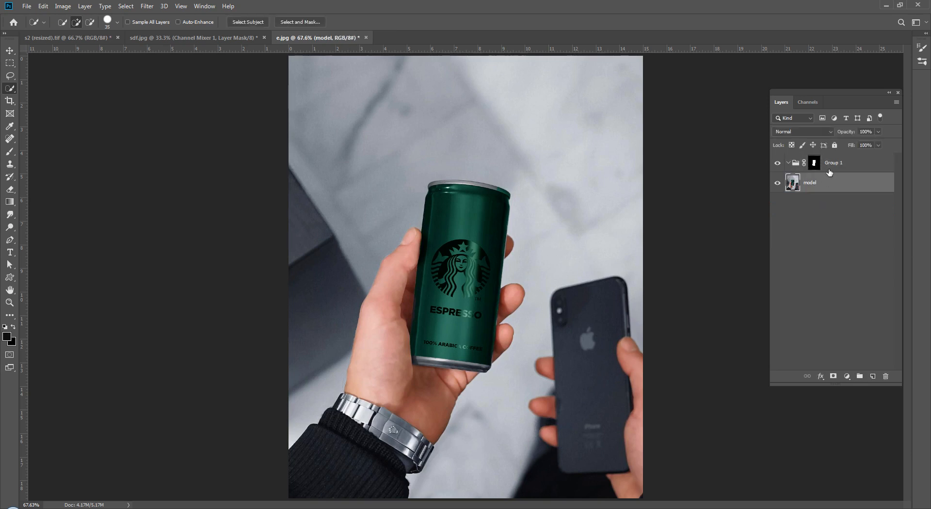
click(847, 376)
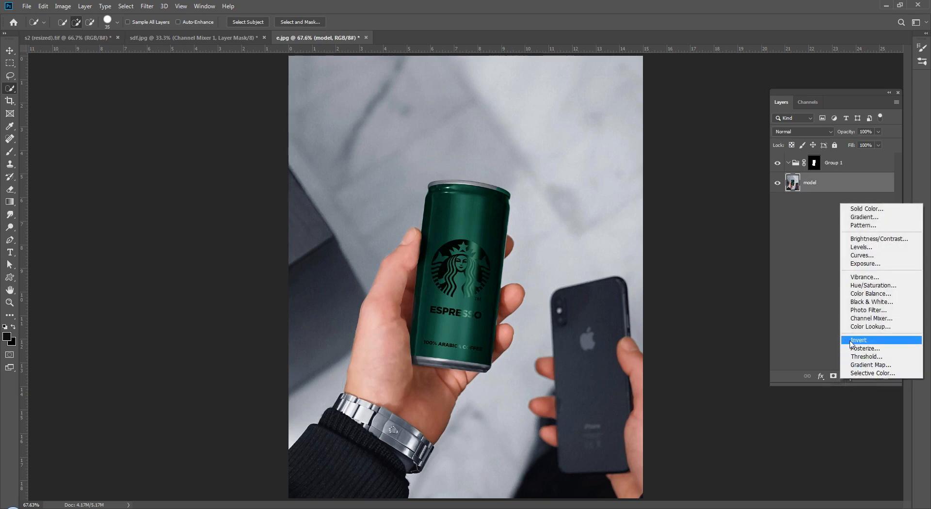
Step: Add Black & White 1 above model and replace its mask with Group 1's can mask
click(882, 302)
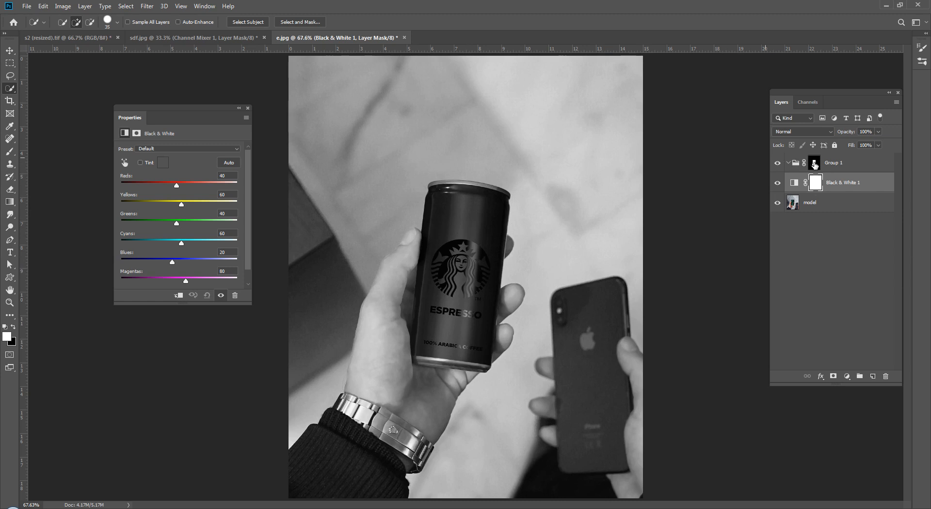
drag(814, 162, 809, 188)
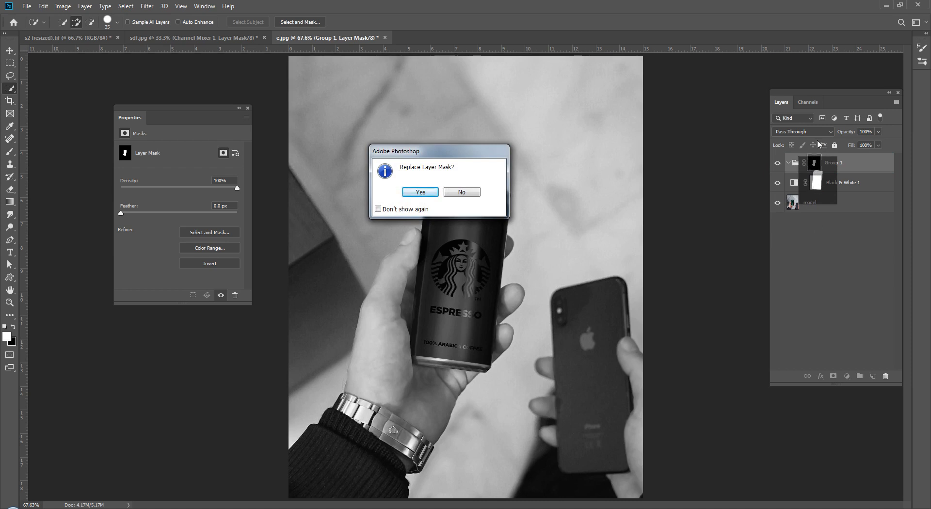
key(Return)
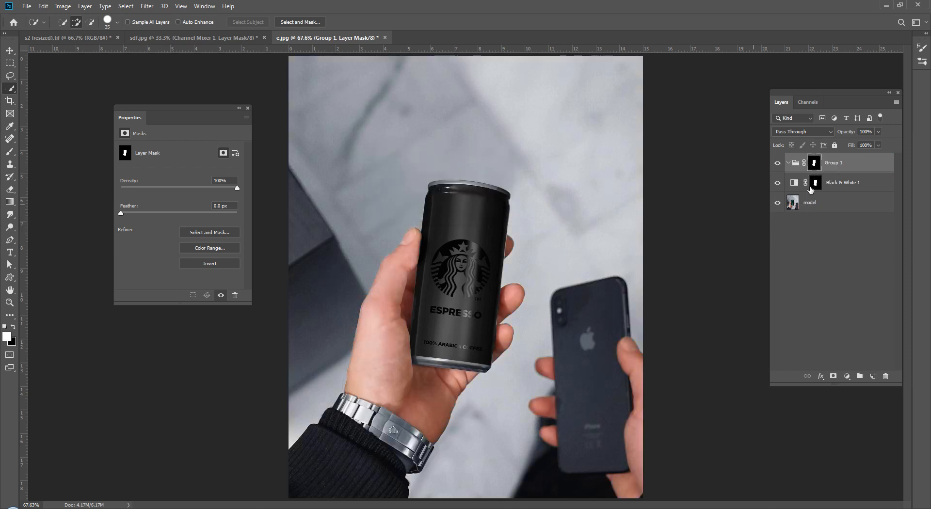
click(795, 183)
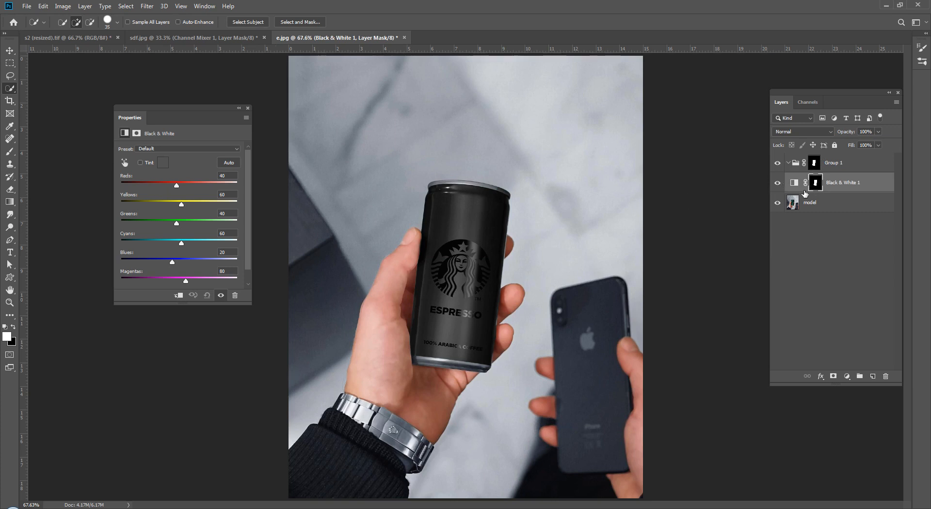
Step: Hide Group 1 and raise Greens, Blues, Yellows (300) and Magentas (300) so the can turns silver
click(776, 167)
drag(177, 223, 242, 240)
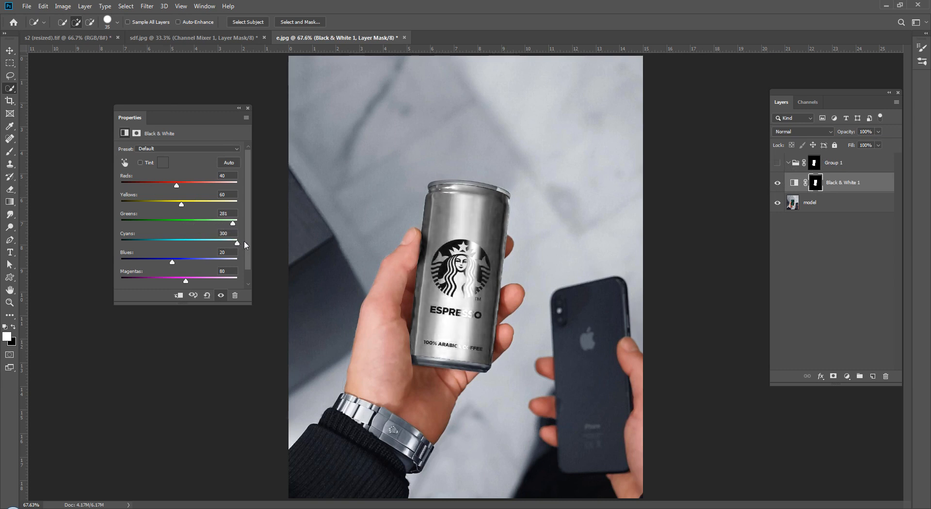
mouse_move(172, 261)
mouse_down()
mouse_move(201, 262)
mouse_move(174, 262)
mouse_up()
drag(181, 205, 237, 186)
drag(192, 280, 262, 287)
drag(185, 204, 255, 211)
drag(238, 222, 237, 221)
click(247, 108)
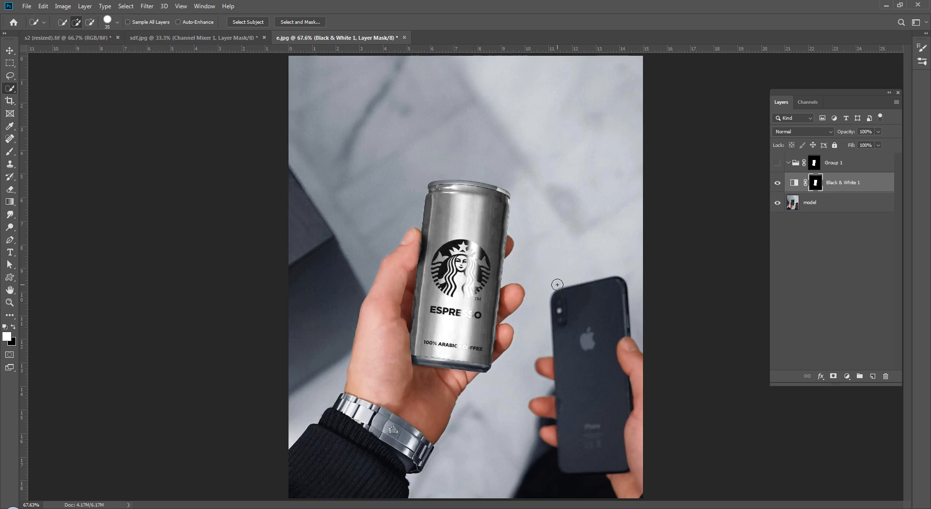
key(v)
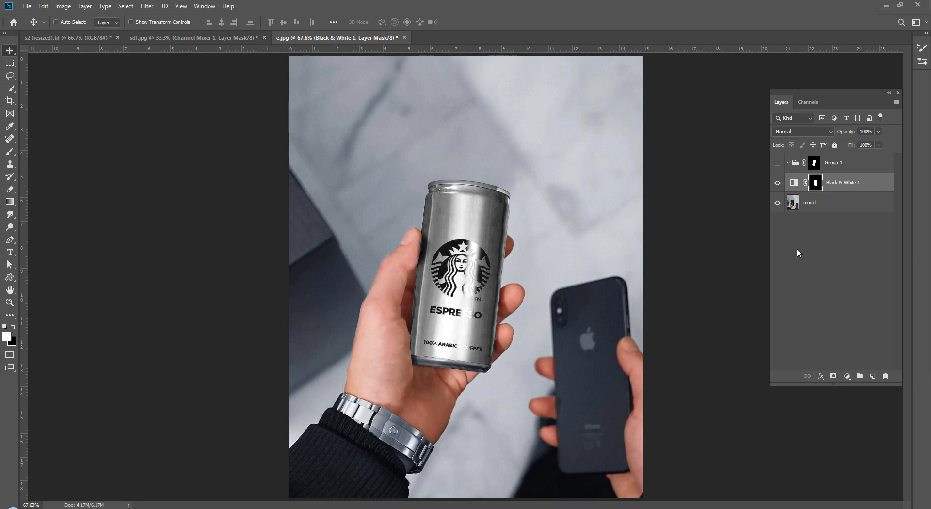
Step: Hide Black & White 1 and add a monochrome Channel Mixer above model using the can mask
click(779, 184)
click(835, 208)
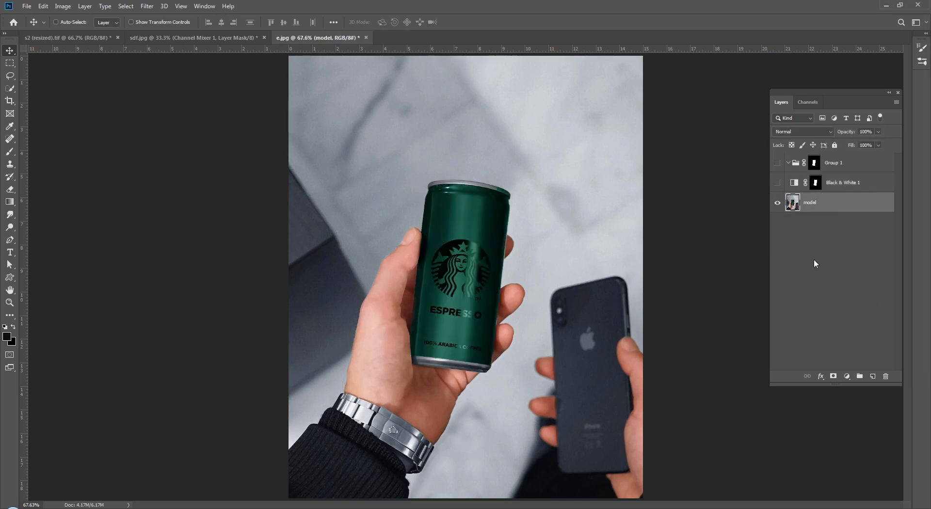
click(848, 376)
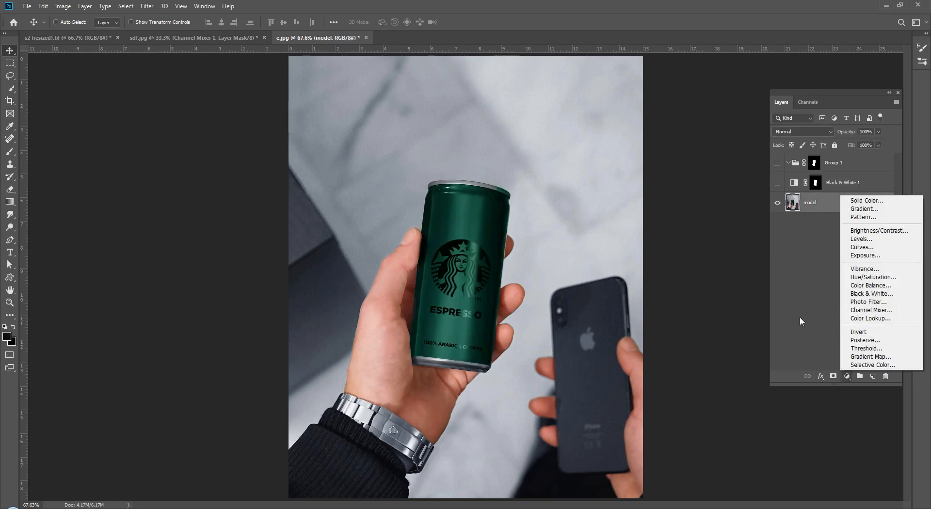
click(888, 311)
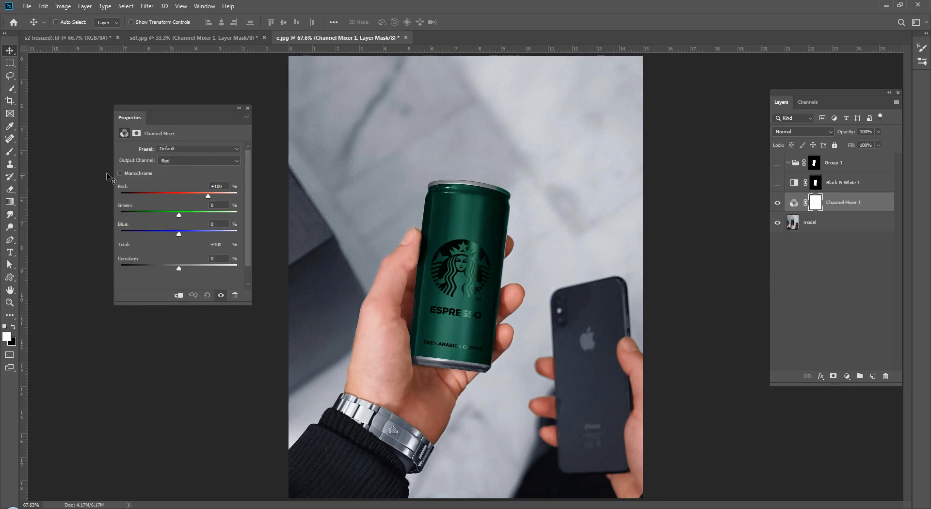
click(120, 173)
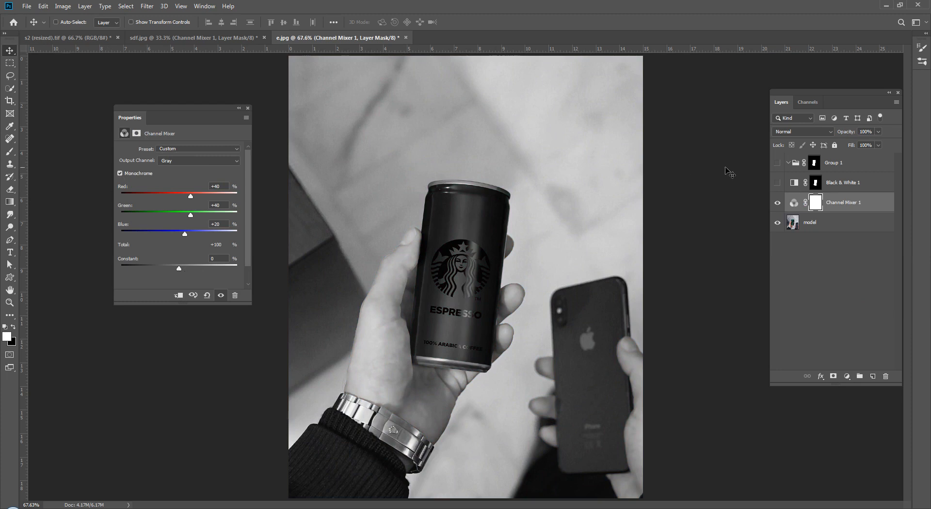
drag(816, 183, 818, 204)
click(421, 190)
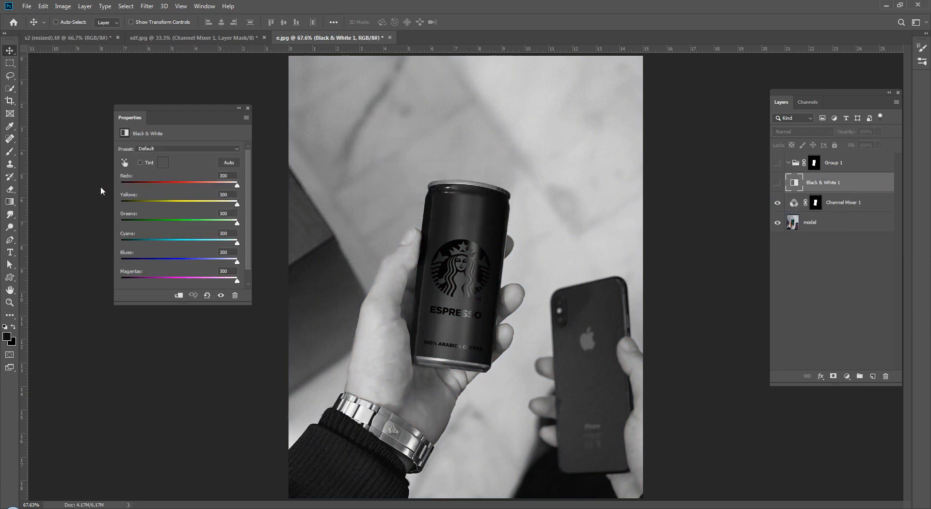
click(792, 204)
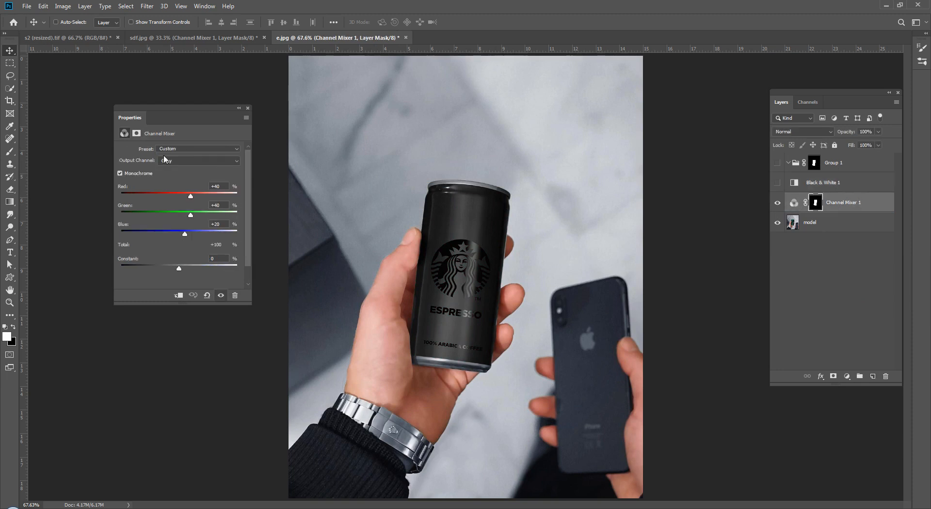
Step: Raise the Channel Mixer Constant to +92, then hide it and restore the masked Black & White 1
drag(185, 269, 205, 271)
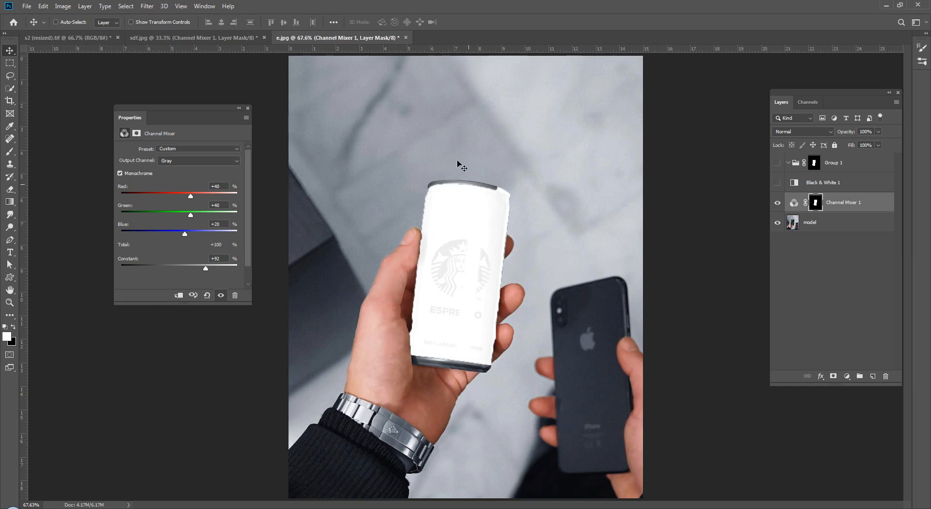
click(248, 108)
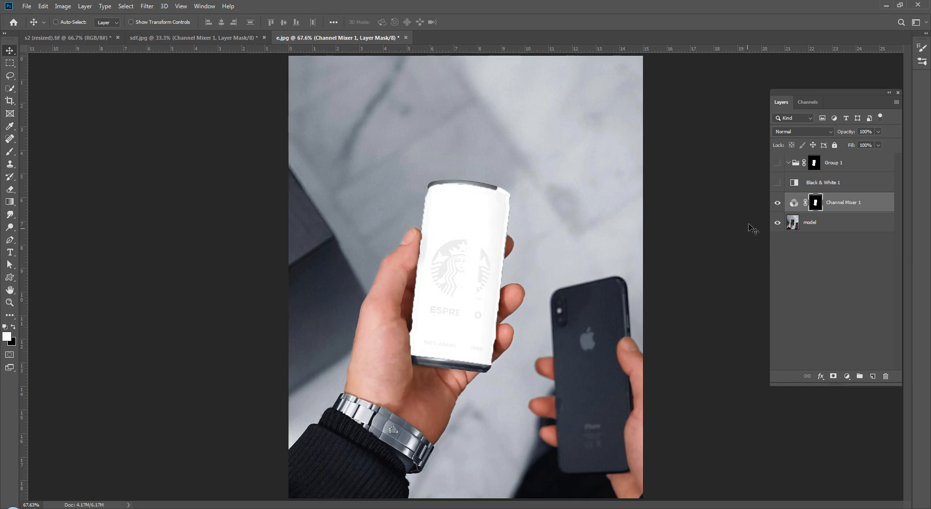
click(777, 203)
click(778, 184)
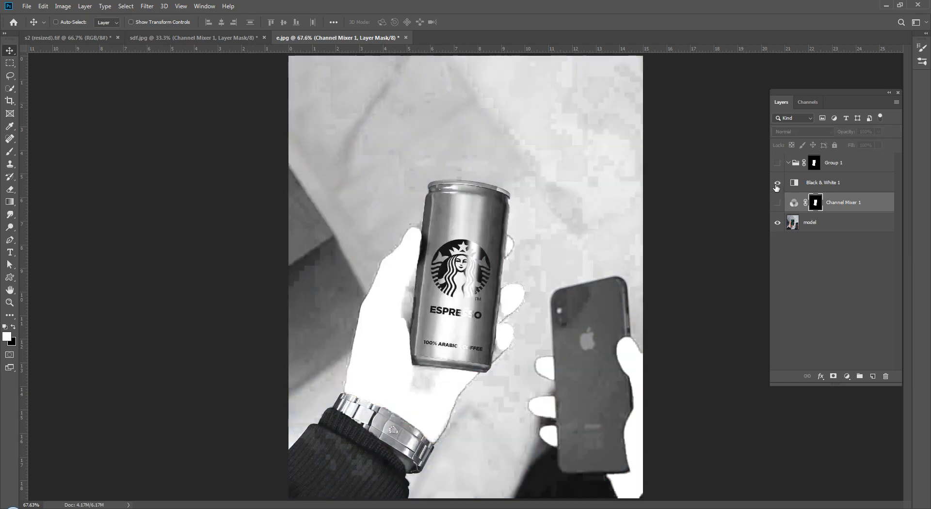
drag(816, 202, 815, 183)
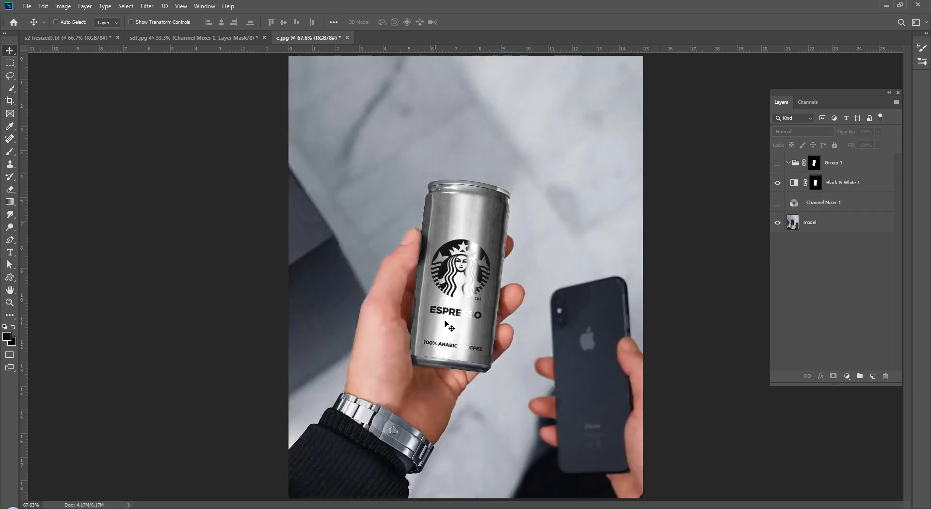